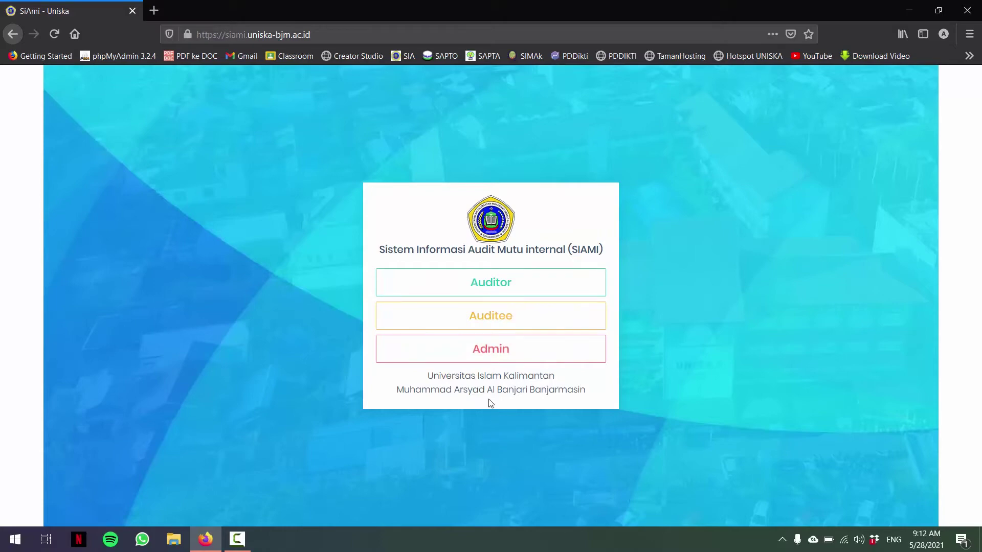
Log in to the Admin area with the administrator's NIDN and the saved account password.
left_click(500, 361)
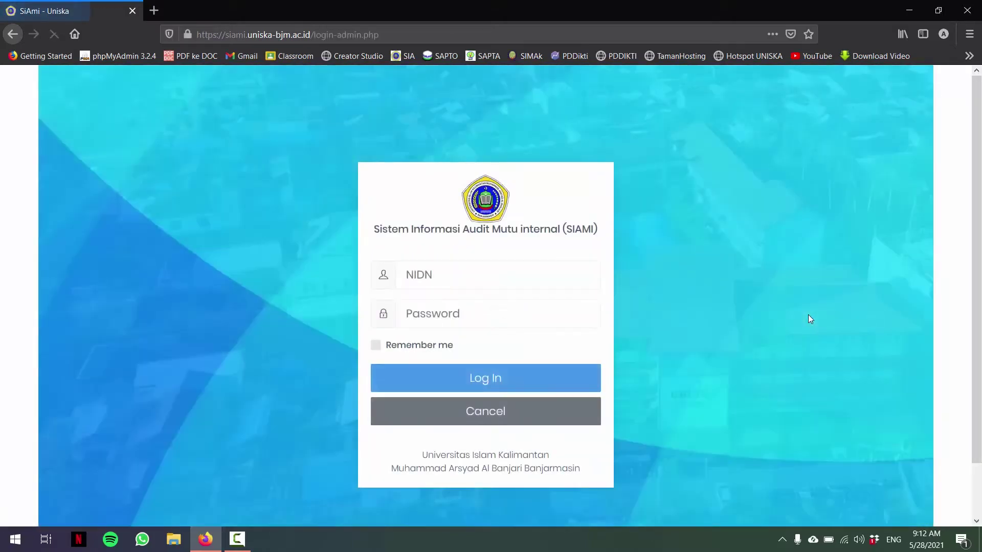
left_click(548, 285)
type("11")
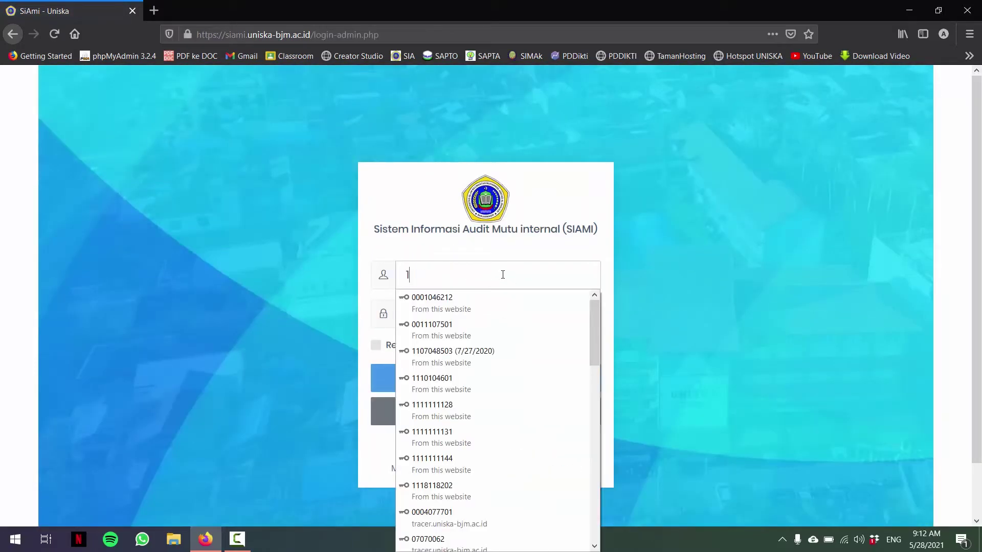
left_click(488, 299)
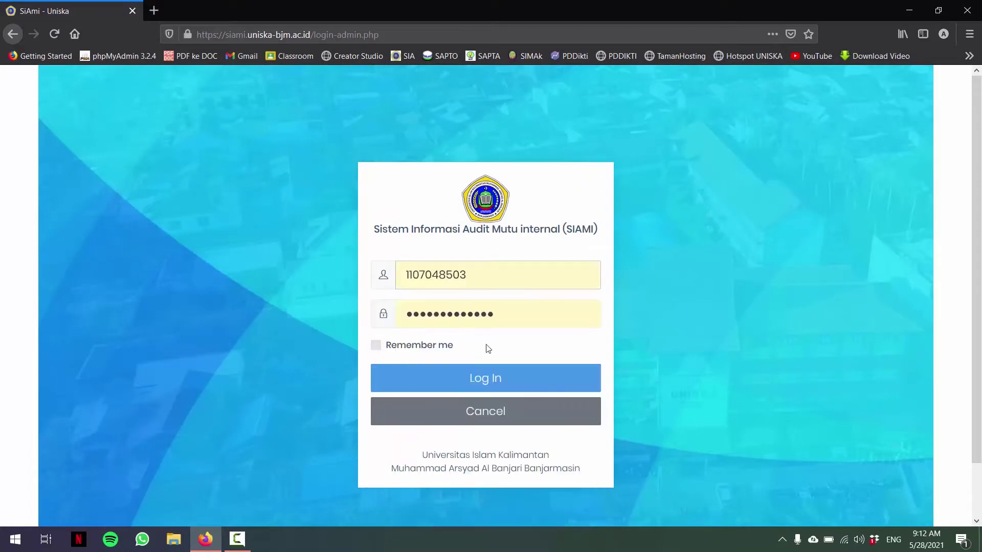
left_click(479, 381)
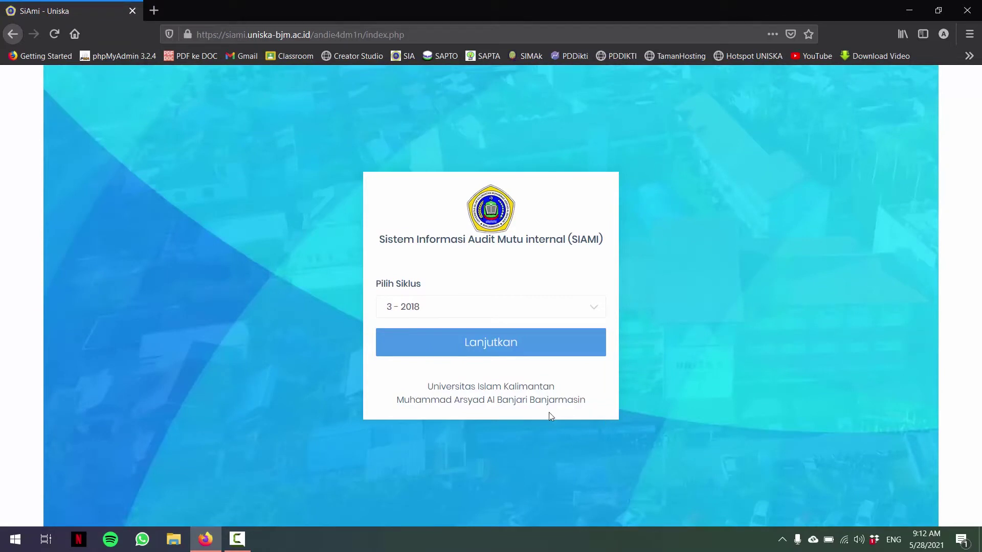
Review the available audit cycles and continue with cycle 3 - 2018.
left_click(593, 308)
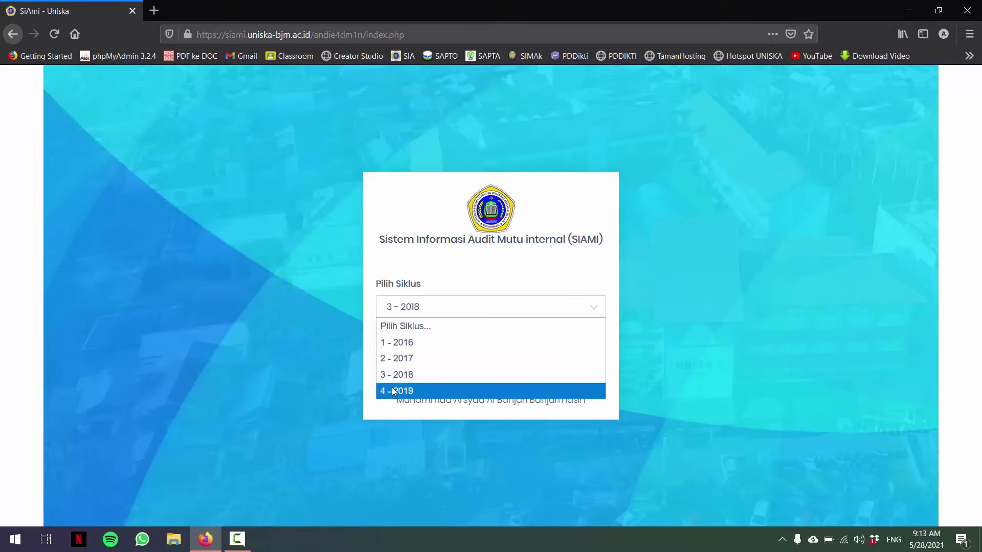
left_click(760, 326)
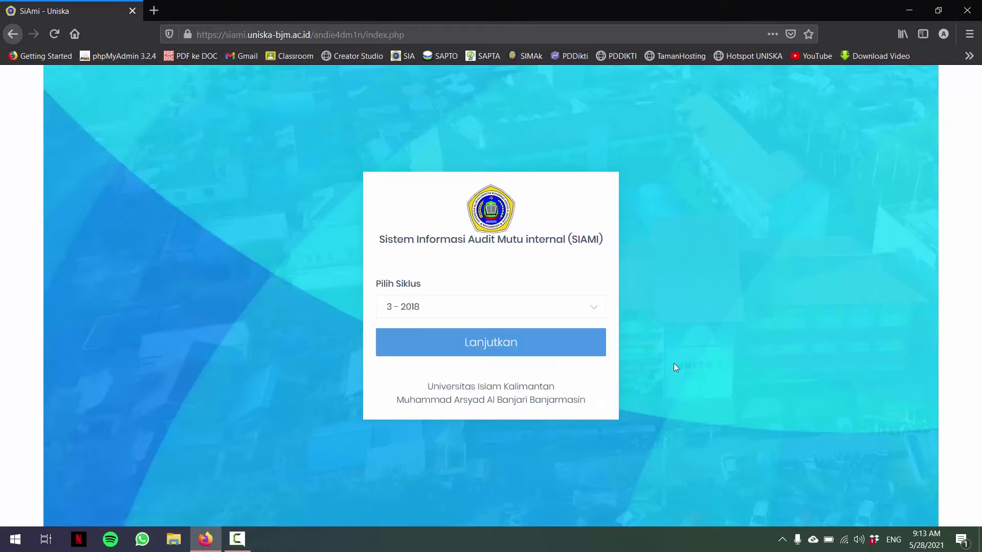
left_click(483, 346)
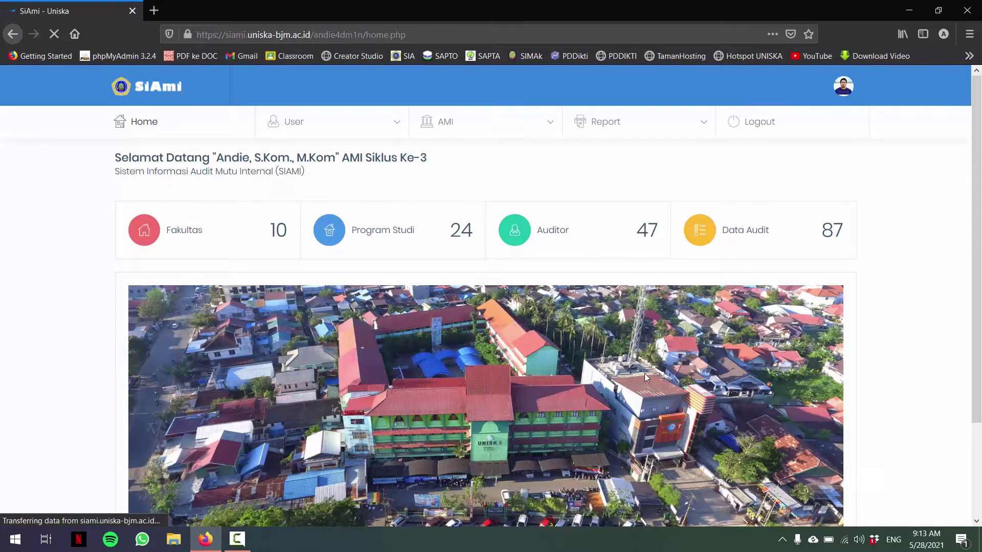
Look over the home page, open the Fakultas user data and browse the faculty list.
scroll(645, 374, "down", 3)
scroll(644, 374, "up", 3)
mouse_move(308, 133)
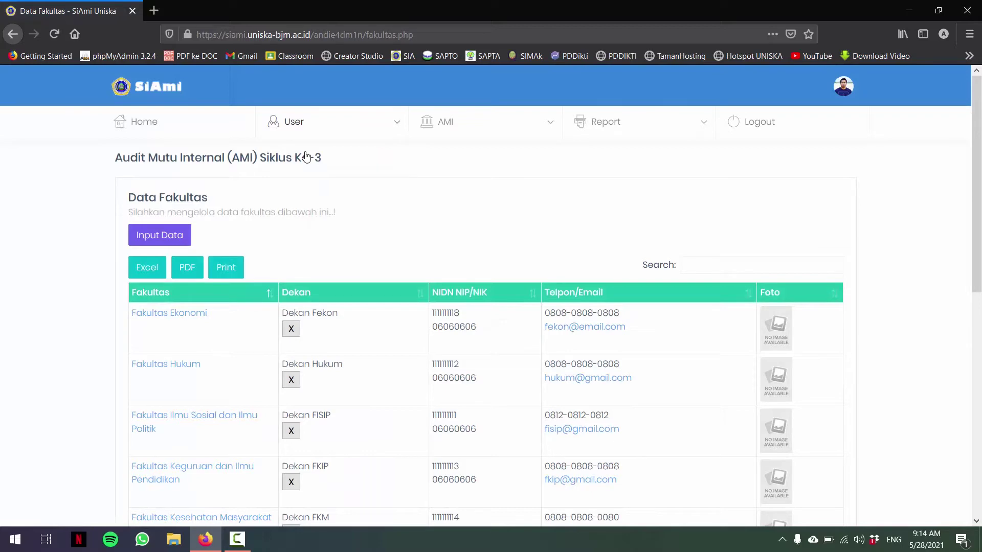
scroll(348, 235, "down", 7)
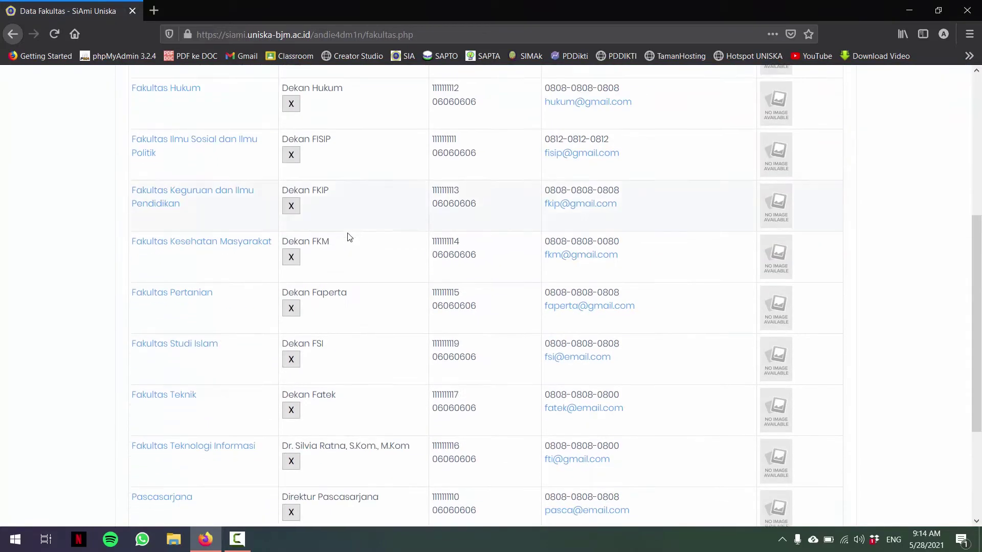
scroll(346, 234, "up", 7)
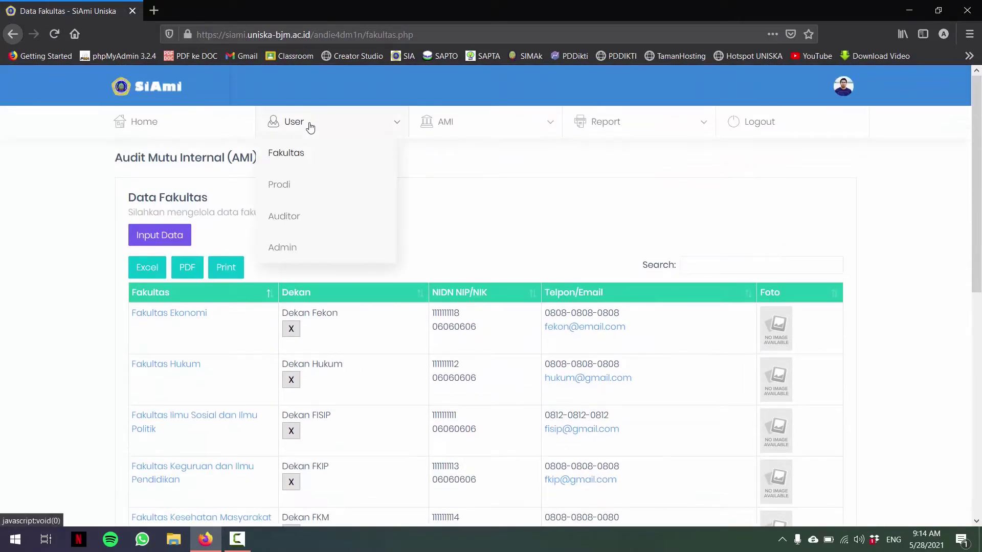
View the user data pages for Prodi, Auditor and Admin in turn.
left_click(272, 188)
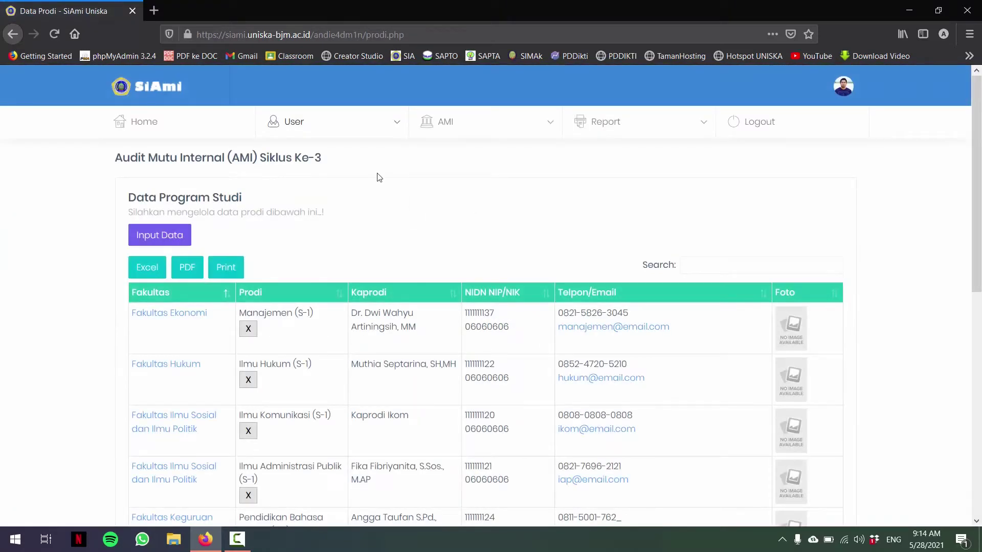
mouse_move(330, 129)
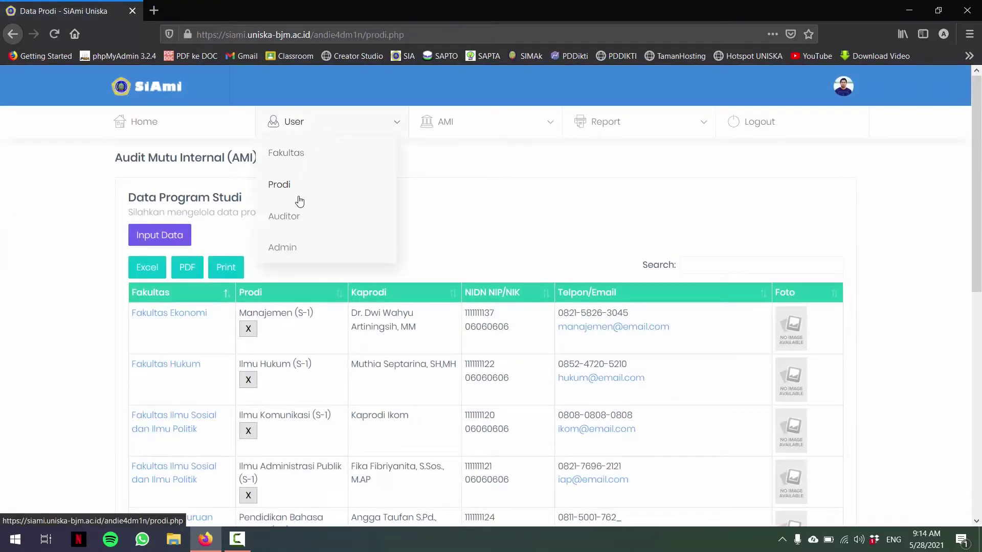
left_click(290, 218)
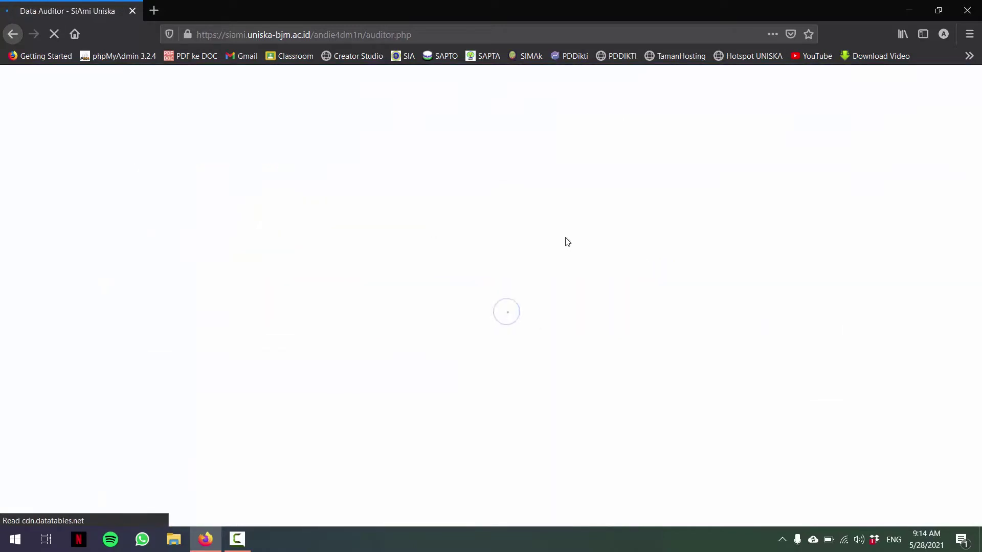
mouse_move(325, 132)
left_click(290, 249)
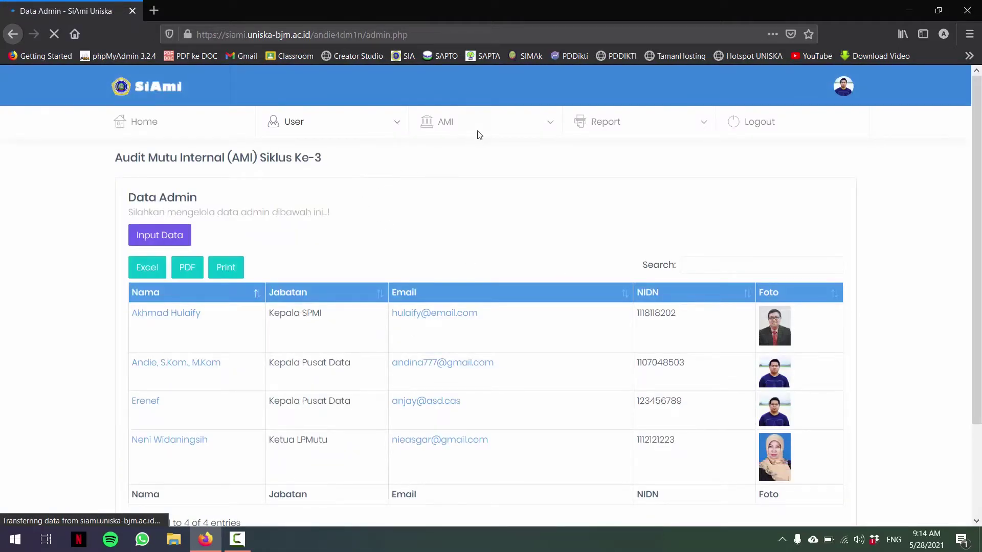
Open the AMI book data and bring up the form for adding a record.
mouse_move(486, 130)
left_click(430, 154)
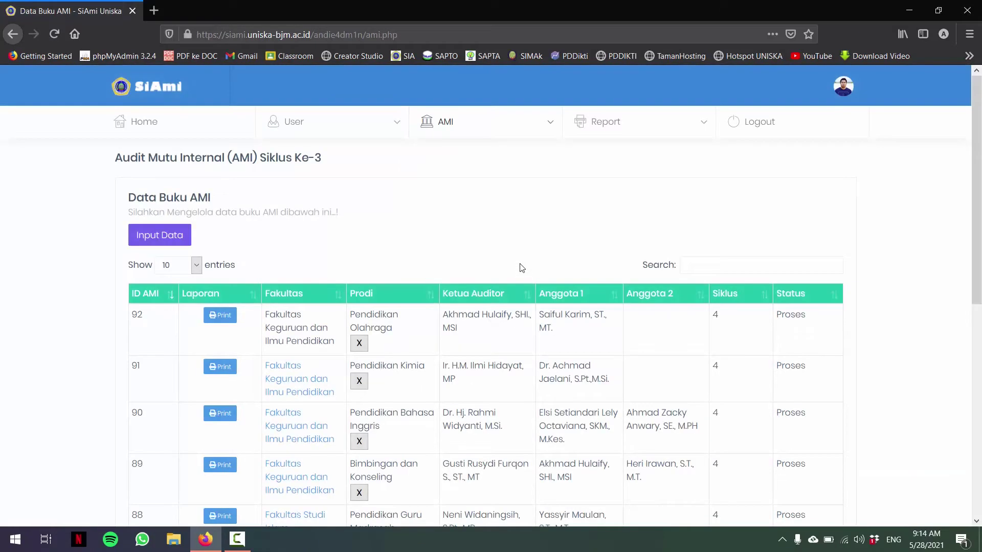
left_click(163, 242)
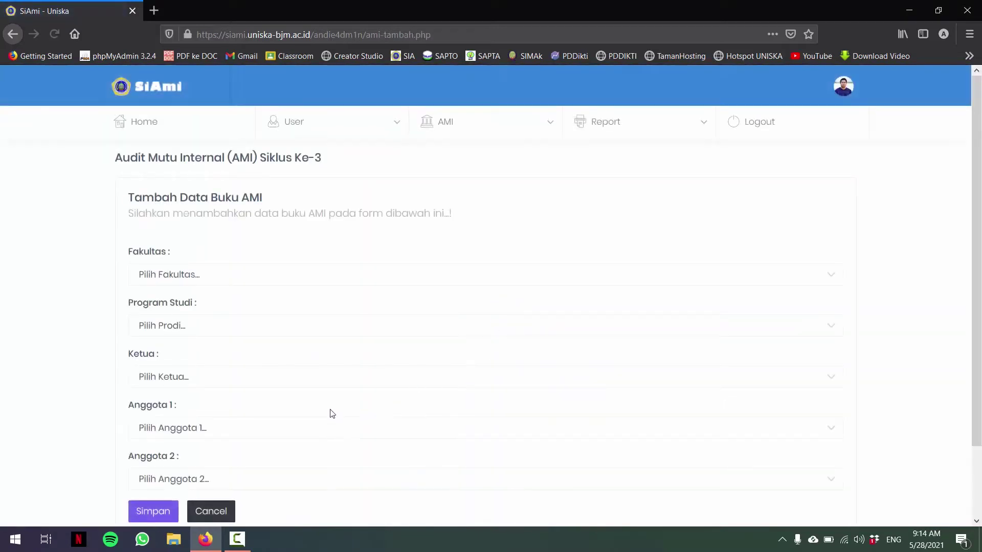
Set the AMI book record's faculty to Fakultas Teknologi Informasi and its study program to Sistem Informasi.
left_click(223, 280)
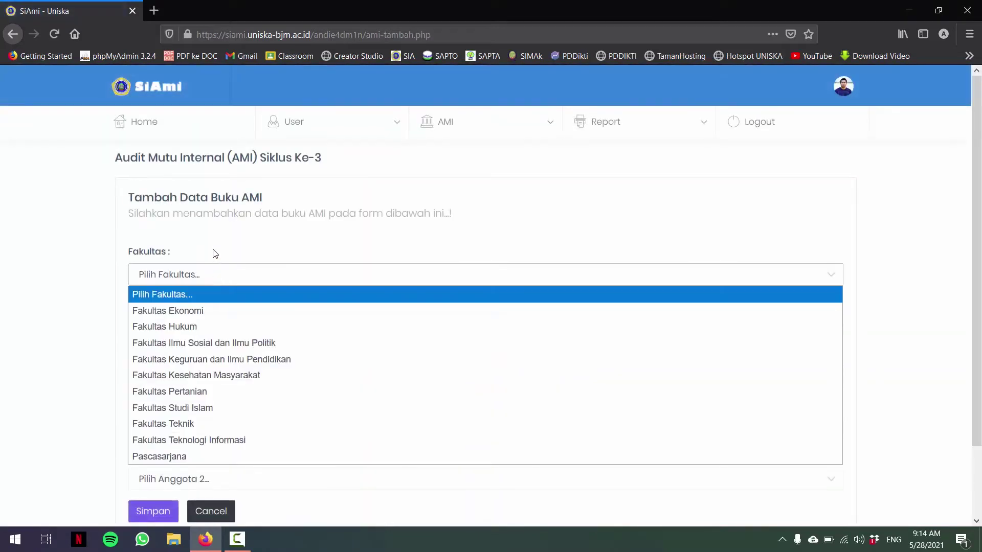
left_click(215, 254)
left_click(192, 328)
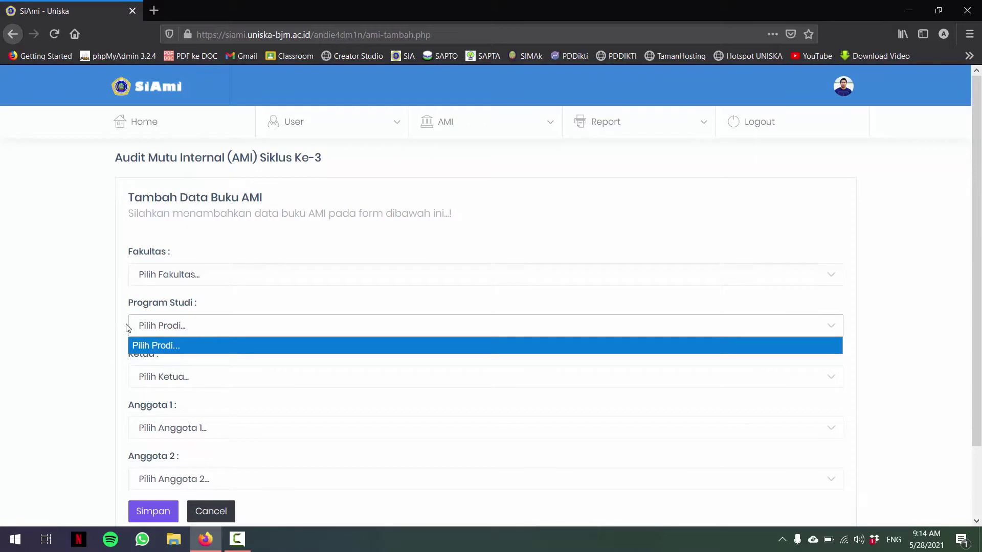
left_click(205, 253)
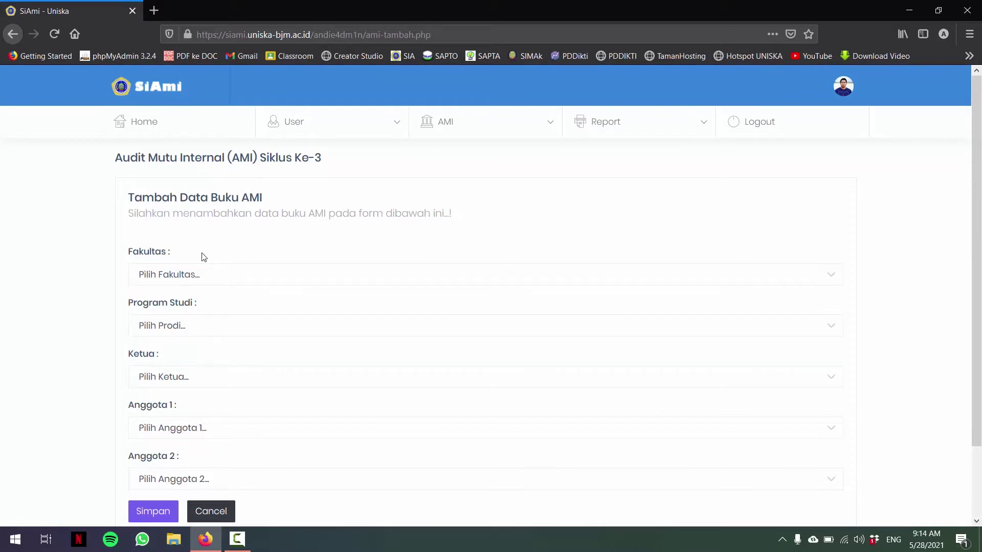
left_click(199, 275)
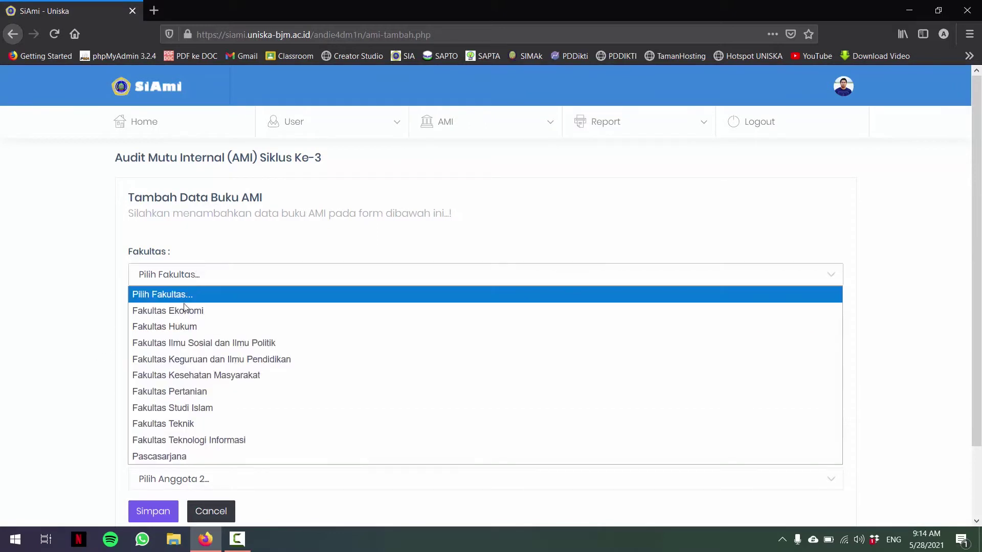
left_click(185, 440)
left_click(207, 331)
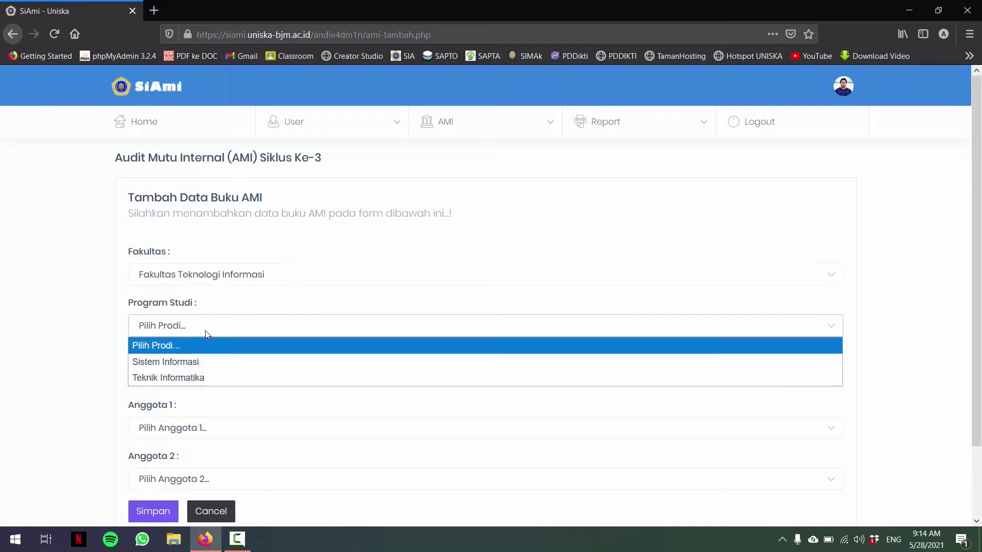
left_click(197, 363)
Assign one auditor as Ketua and two others as Anggota 1 and Anggota 2 in the AMI book form.
left_click(175, 379)
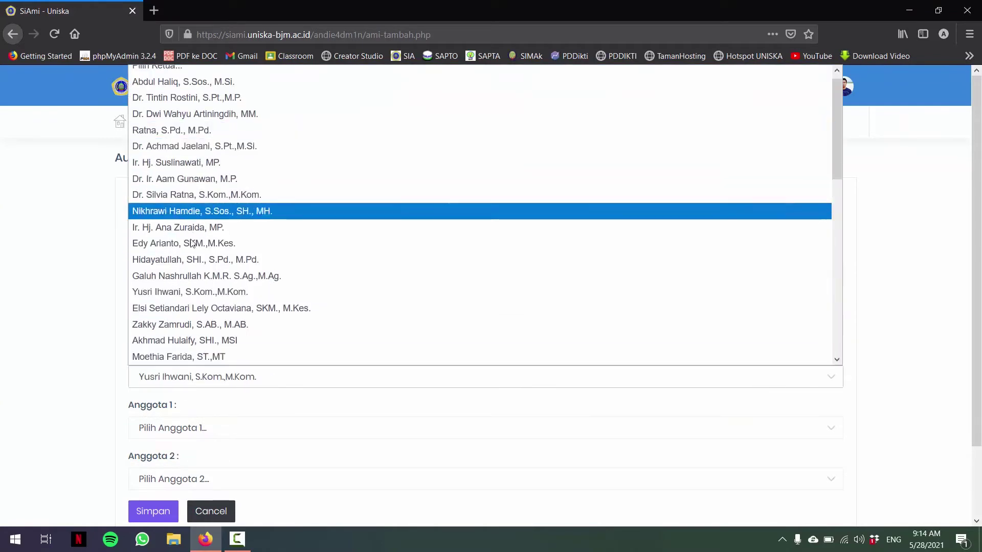
left_click(182, 244)
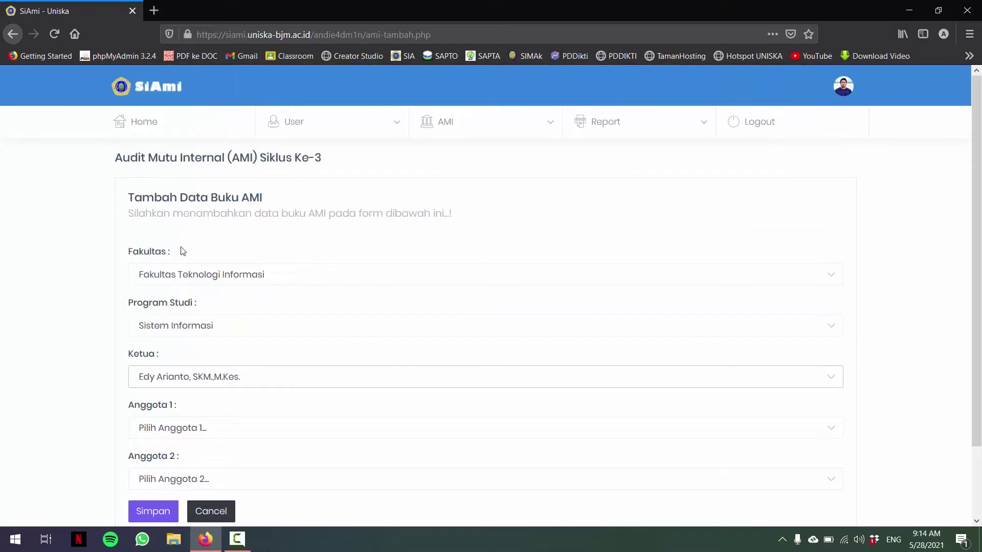
left_click(194, 433)
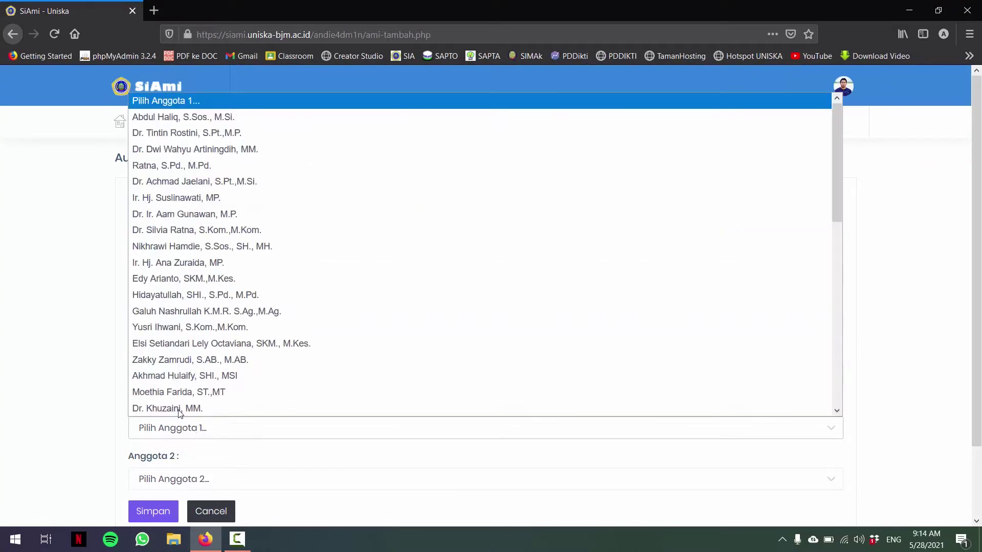
left_click(183, 394)
left_click(188, 483)
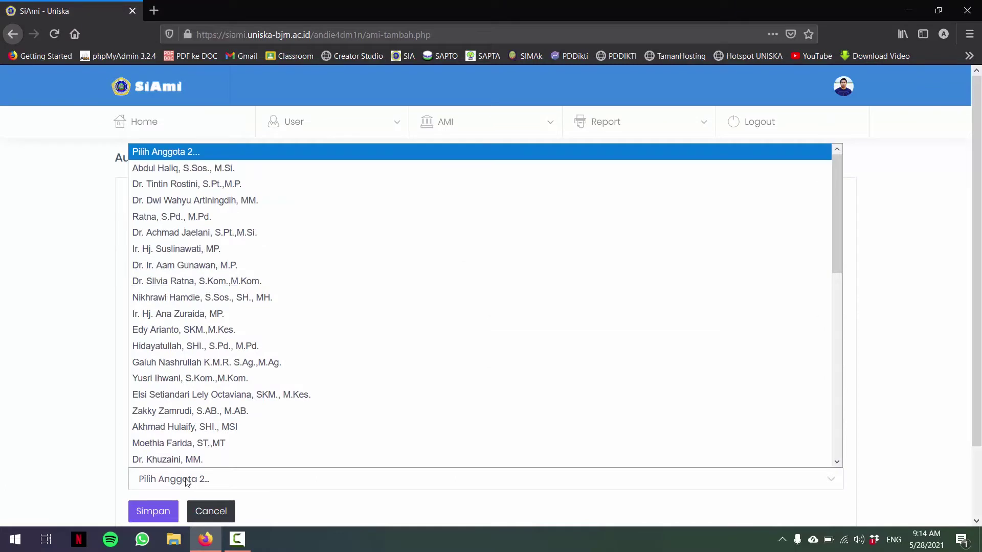
left_click(160, 412)
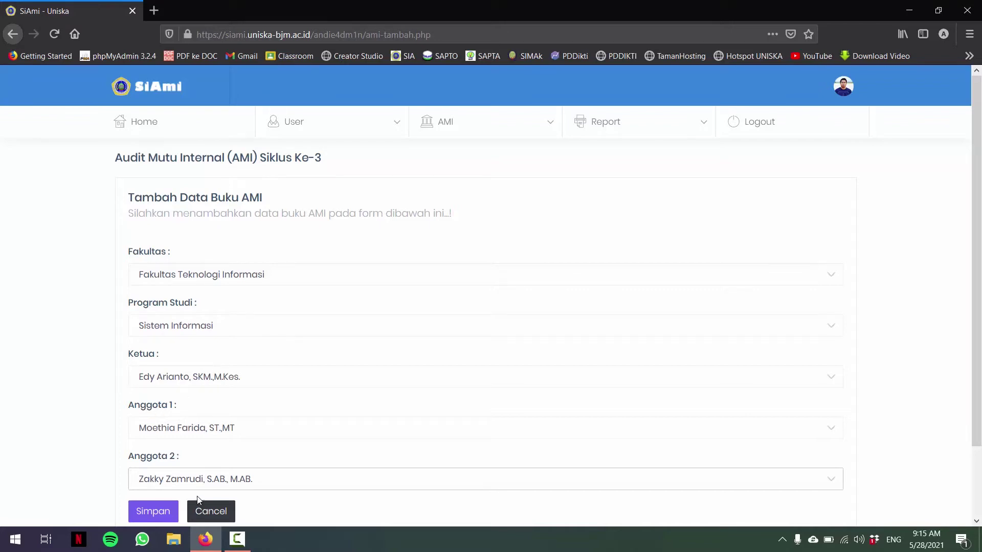
View the AMI reference data pages for Standar, KTS and Siklus in turn.
mouse_move(432, 132)
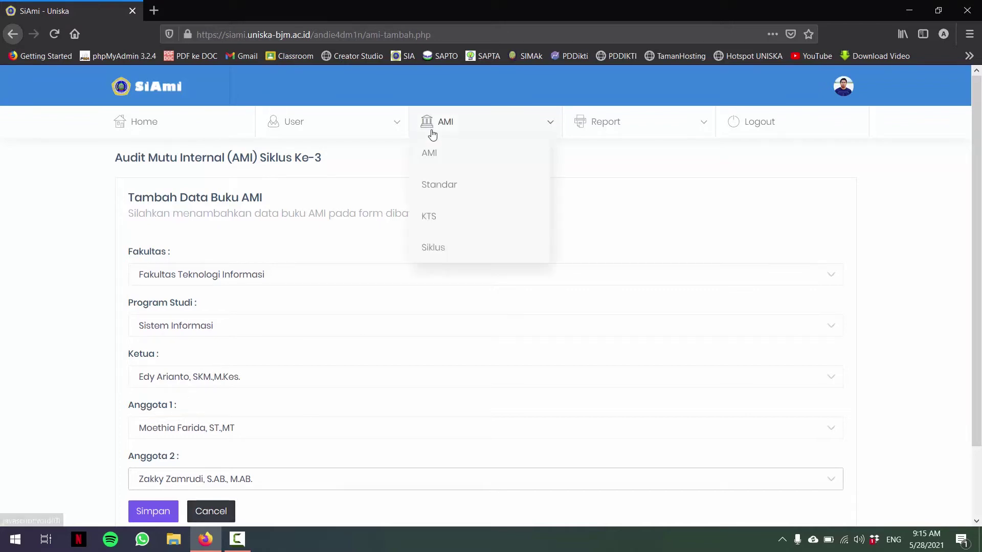
left_click(446, 188)
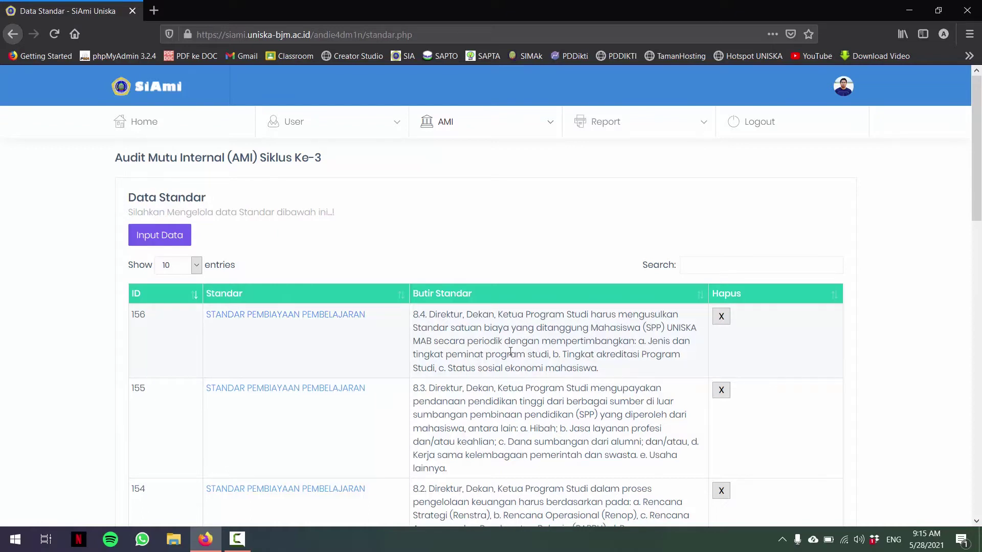
mouse_move(541, 134)
left_click(432, 218)
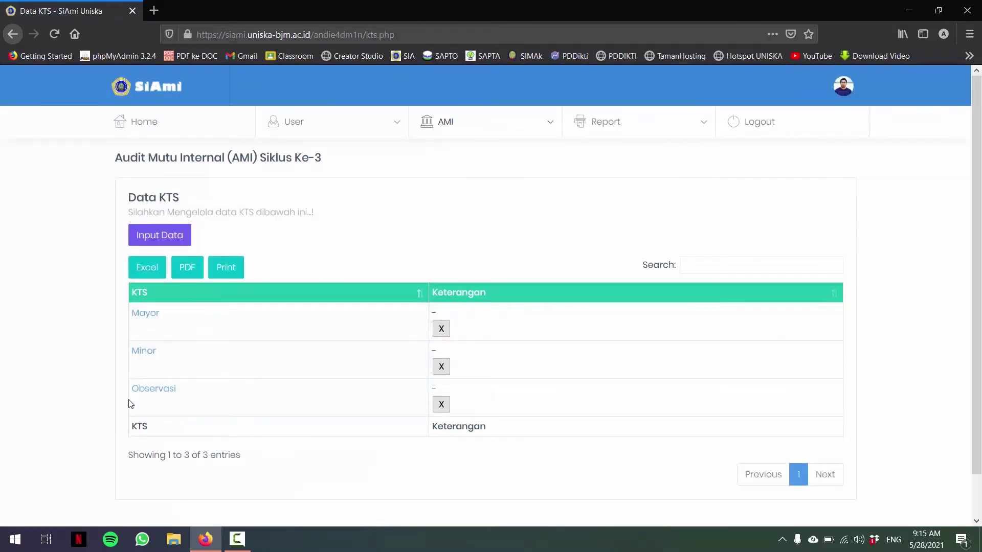
mouse_move(467, 118)
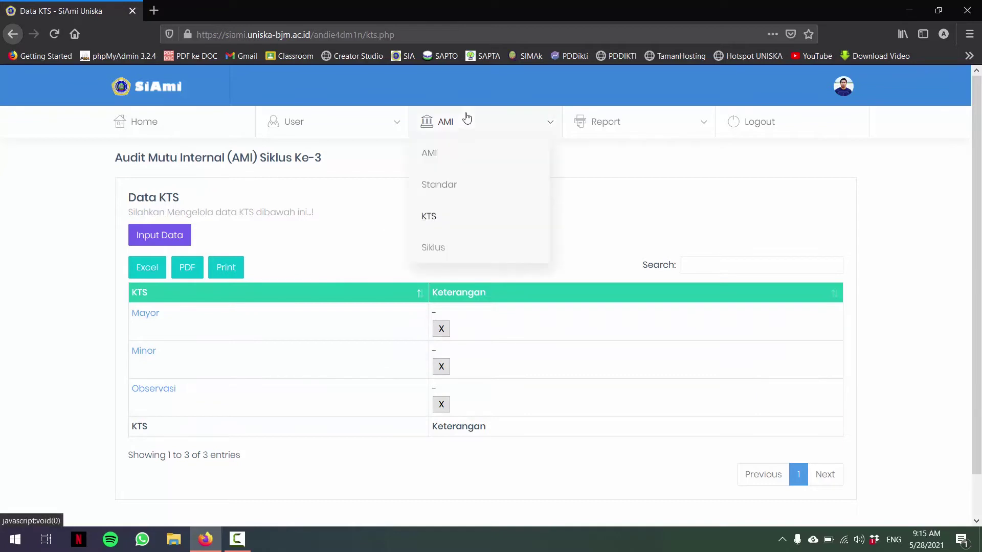
left_click(443, 248)
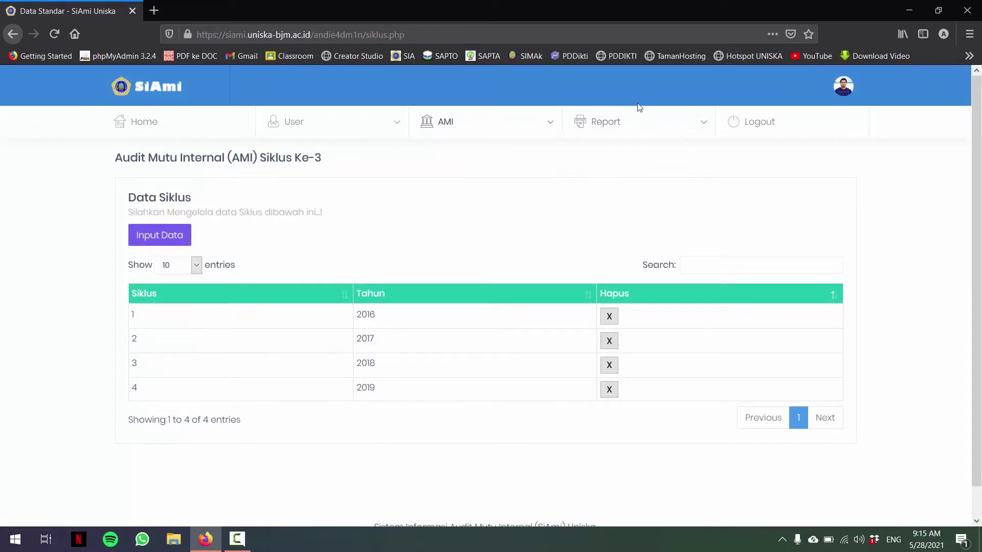
Open the Rekap Temuan report for cycle 3 and review its findings table and chart per study program.
mouse_move(630, 123)
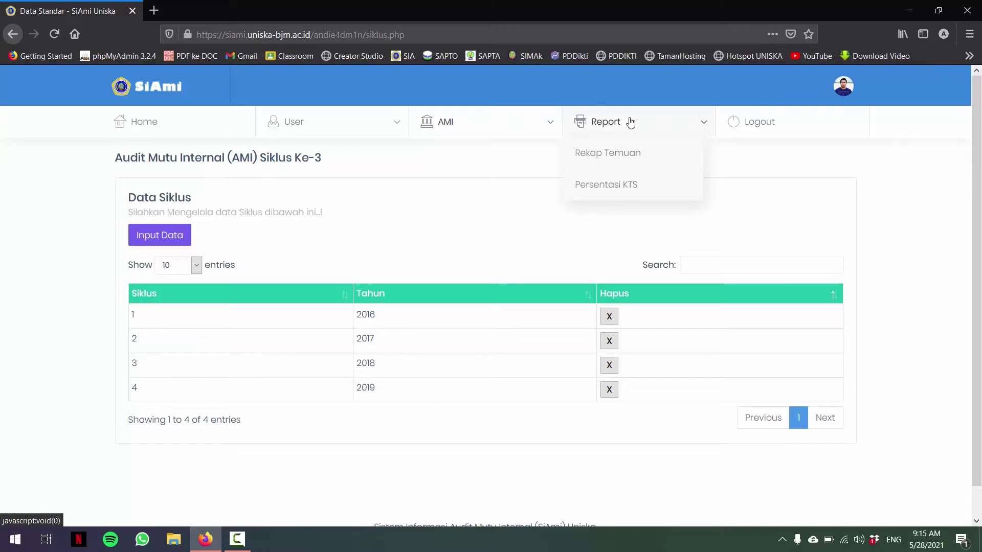
left_click(624, 154)
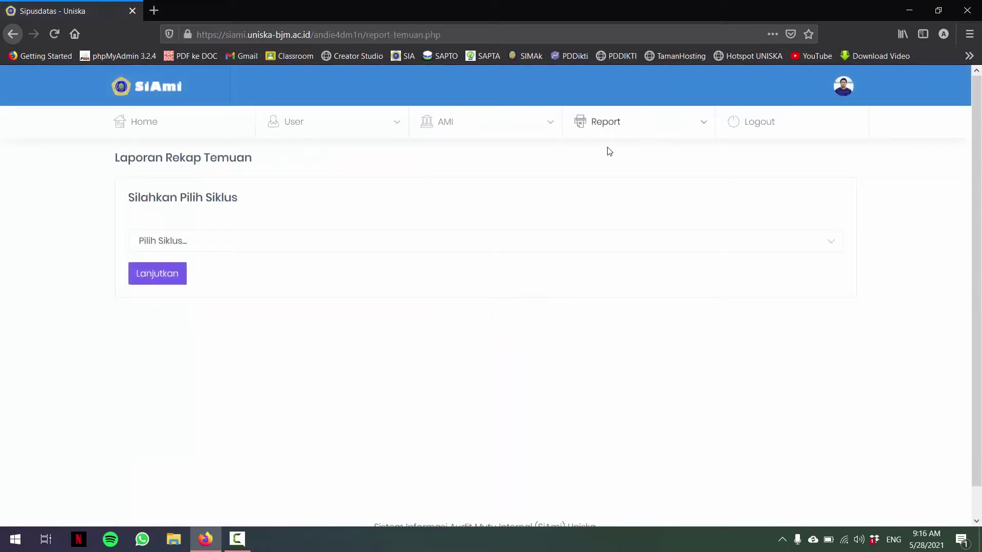
left_click(332, 245)
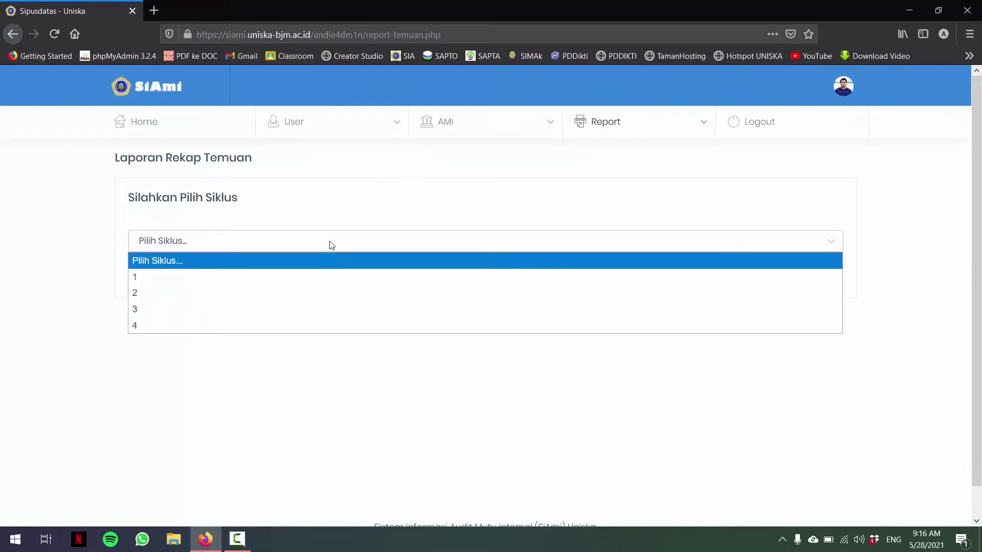
left_click(194, 316)
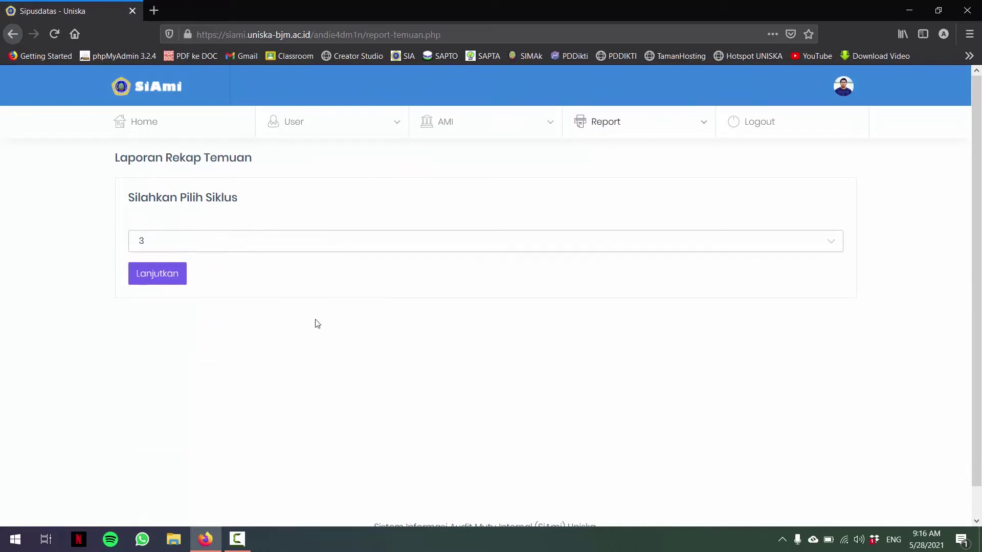
left_click(159, 279)
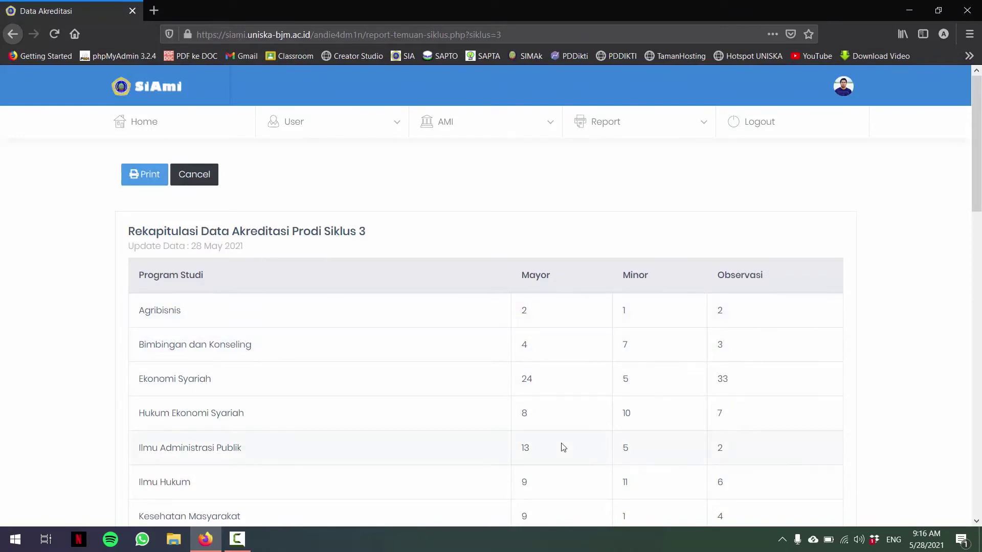
scroll(576, 370, "down", 10)
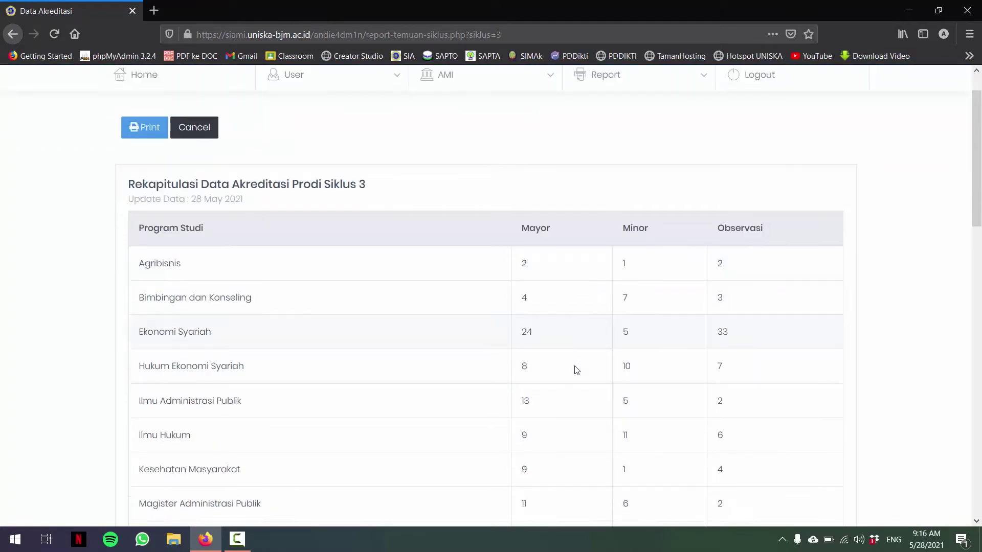
scroll(576, 369, "down", 9)
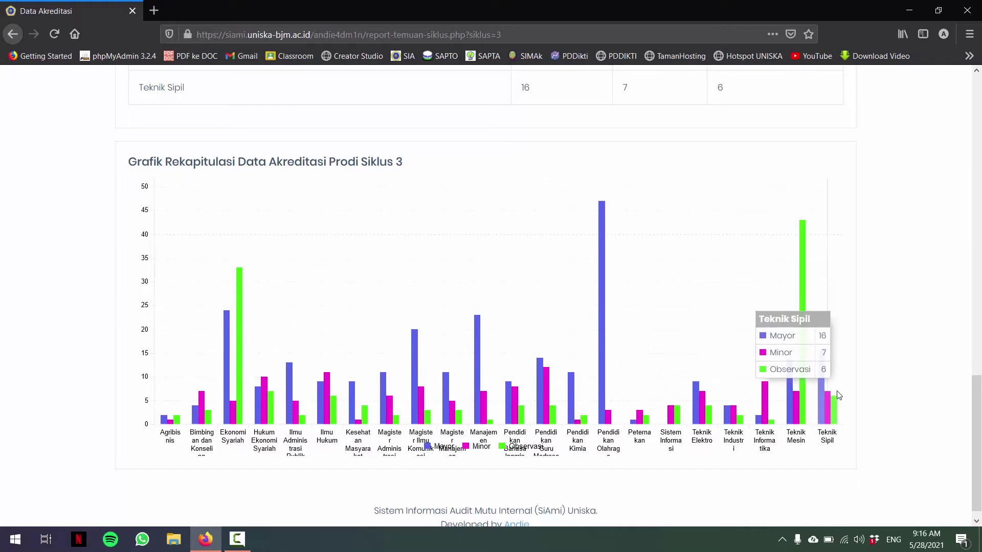
scroll(767, 379, "up", 20)
Open the Persentasi KTS report for cycle 3.
left_click(642, 122)
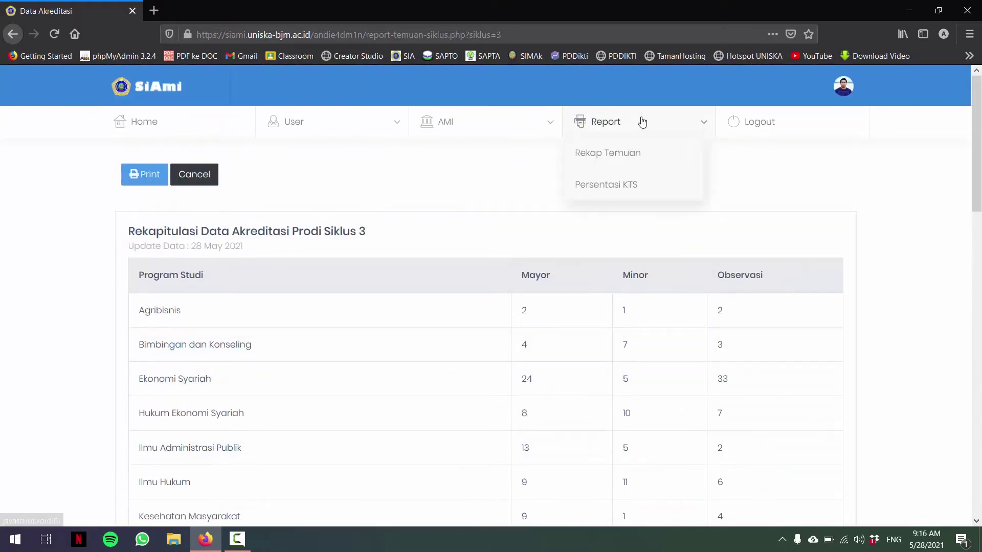
left_click(618, 186)
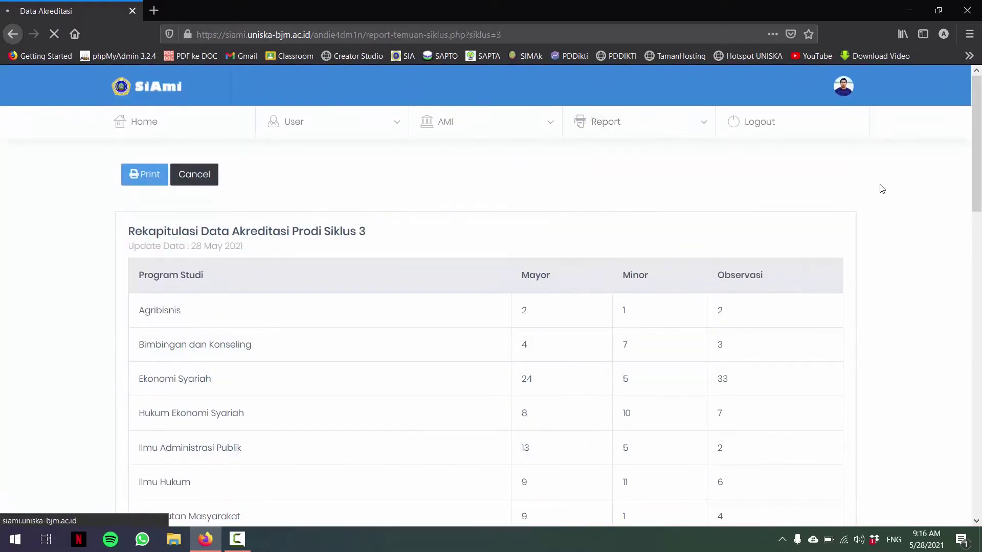
left_click(425, 244)
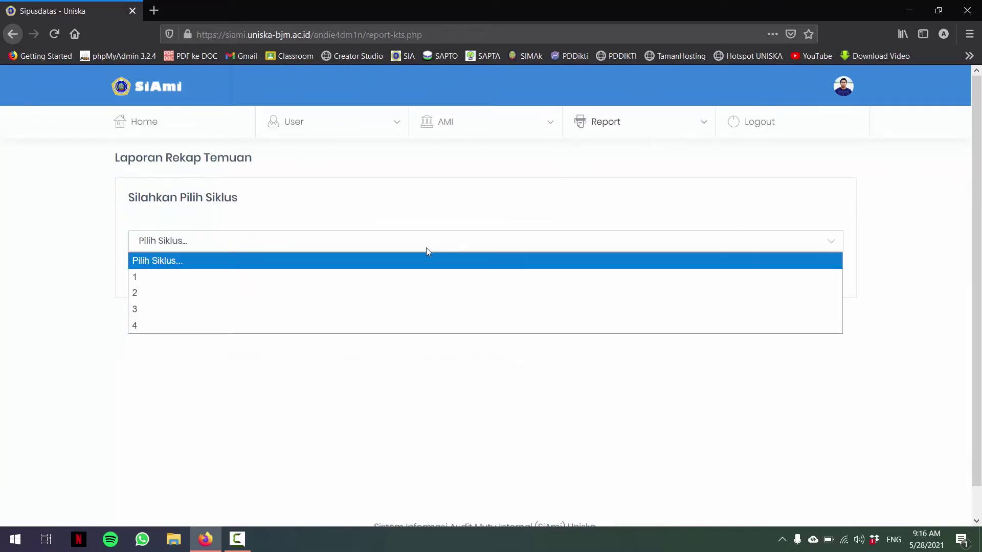
left_click(222, 308)
left_click(163, 283)
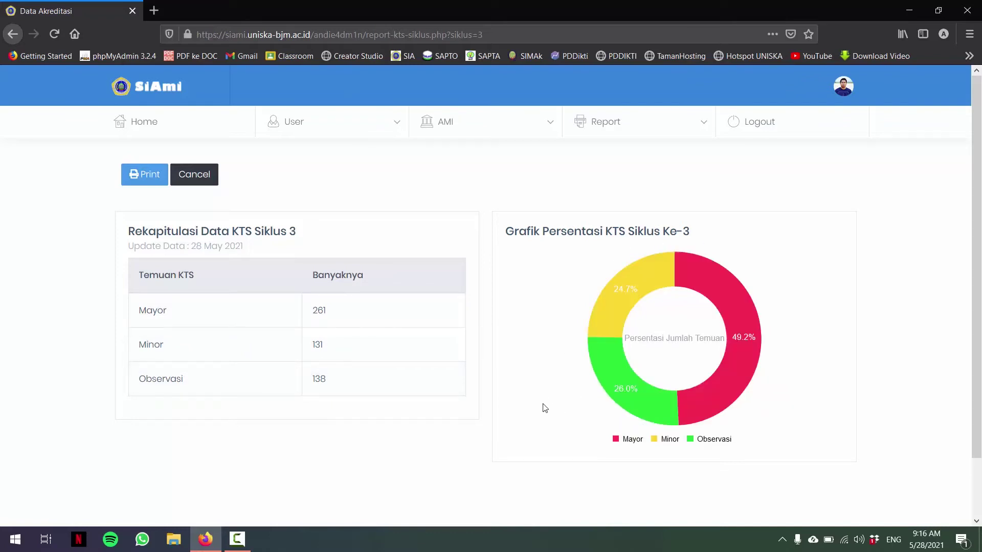
Log out of the admin account and log in as an auditor with the saved NIDN and password.
left_click(843, 90)
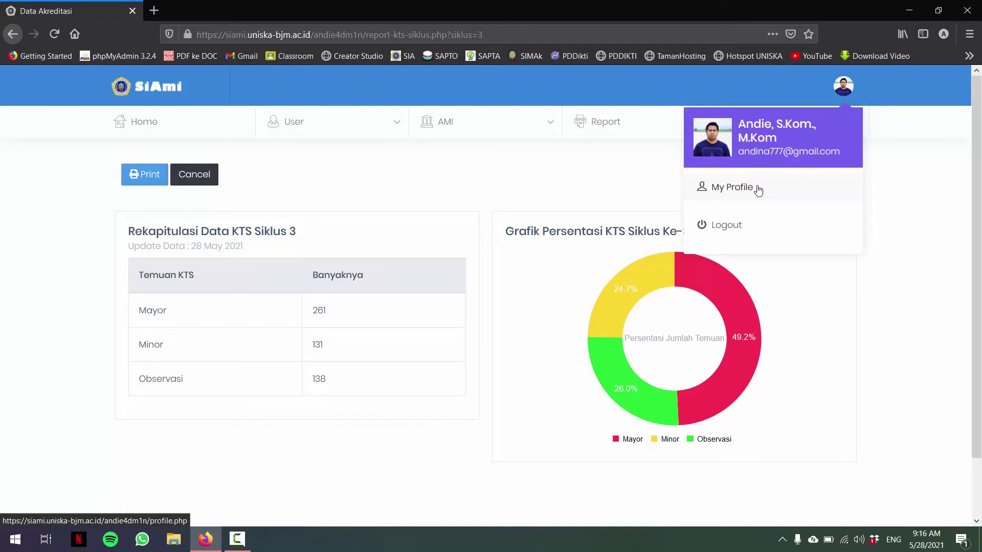
left_click(723, 226)
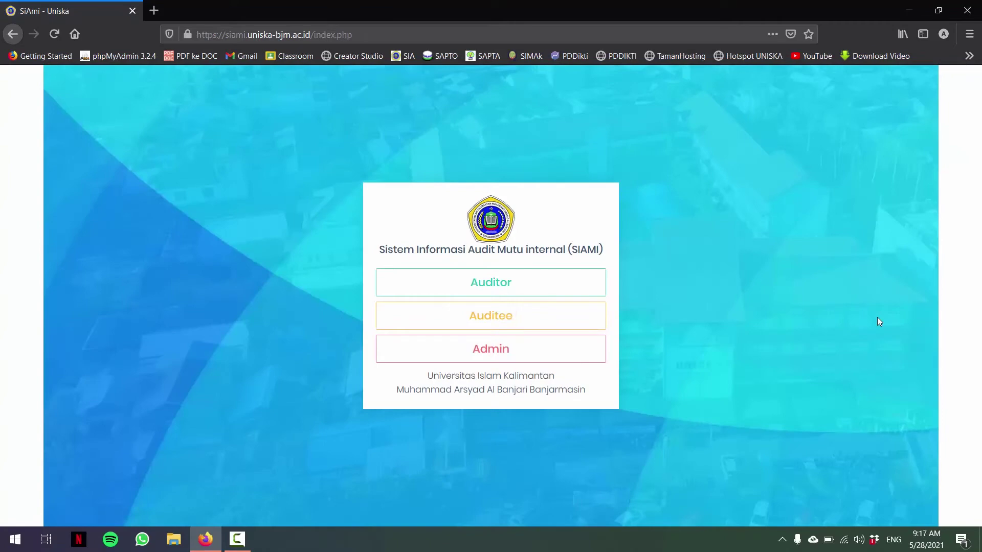
left_click(505, 284)
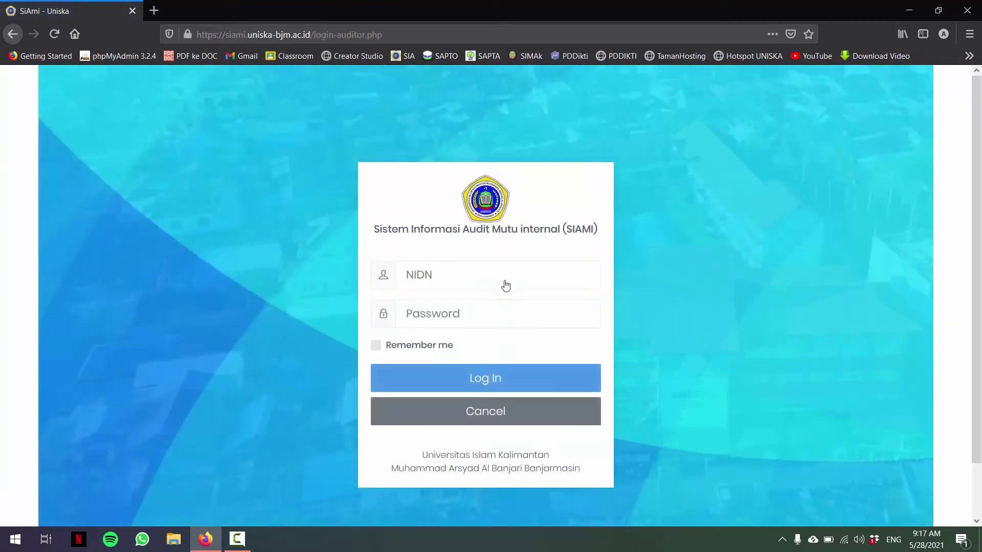
left_click(505, 285)
left_click(432, 489)
left_click(461, 309)
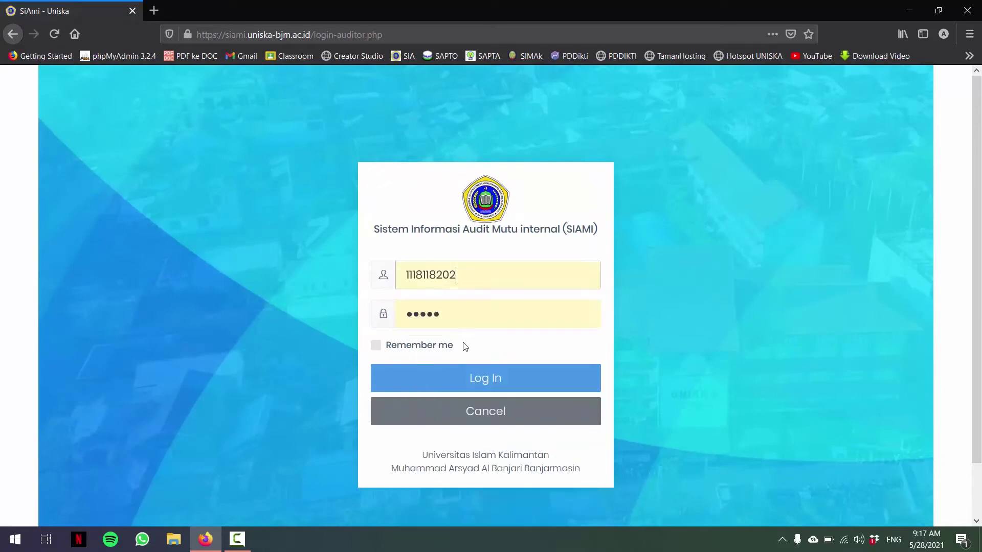
left_click(463, 381)
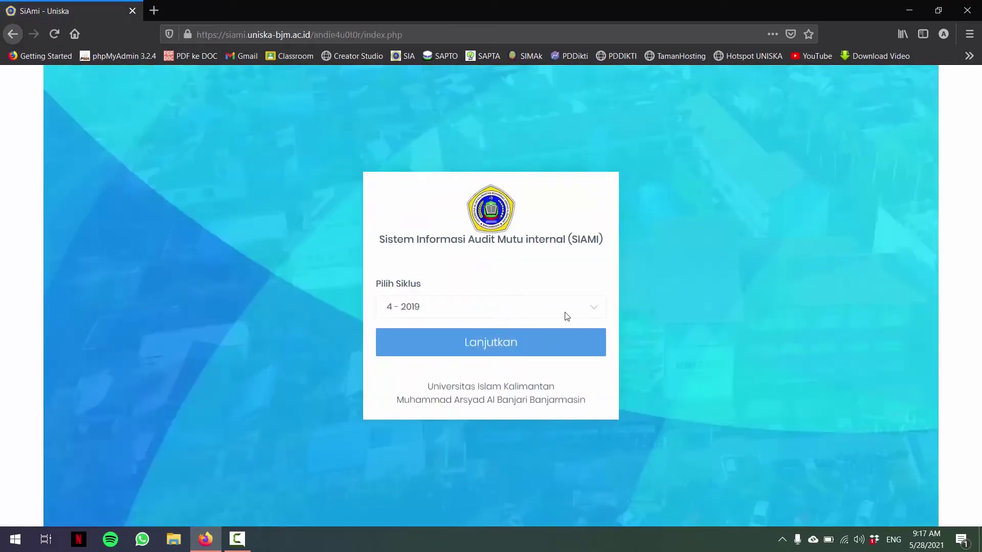
Continue into audit cycle 3 - 2018 and look through the list of study programs assigned to the auditor.
left_click(565, 313)
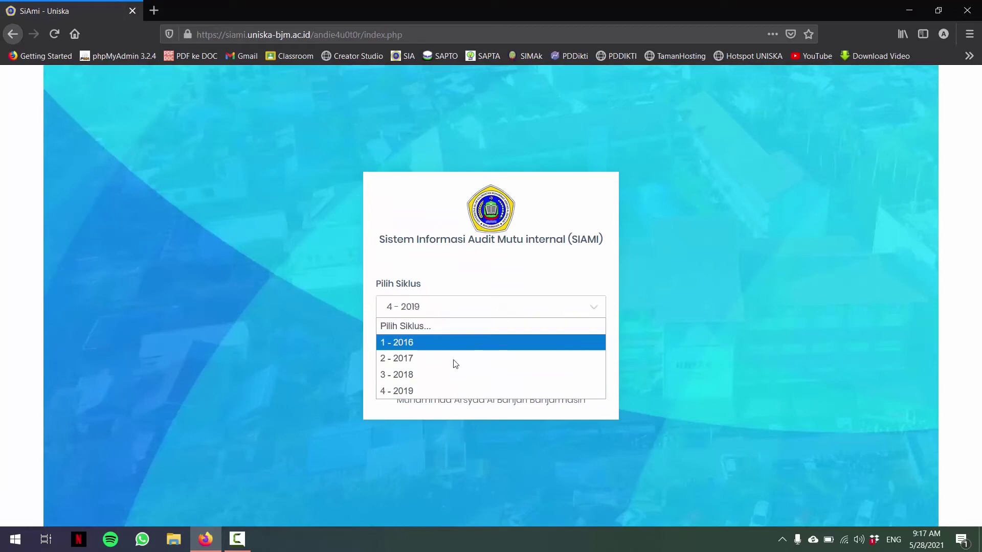
left_click(428, 370)
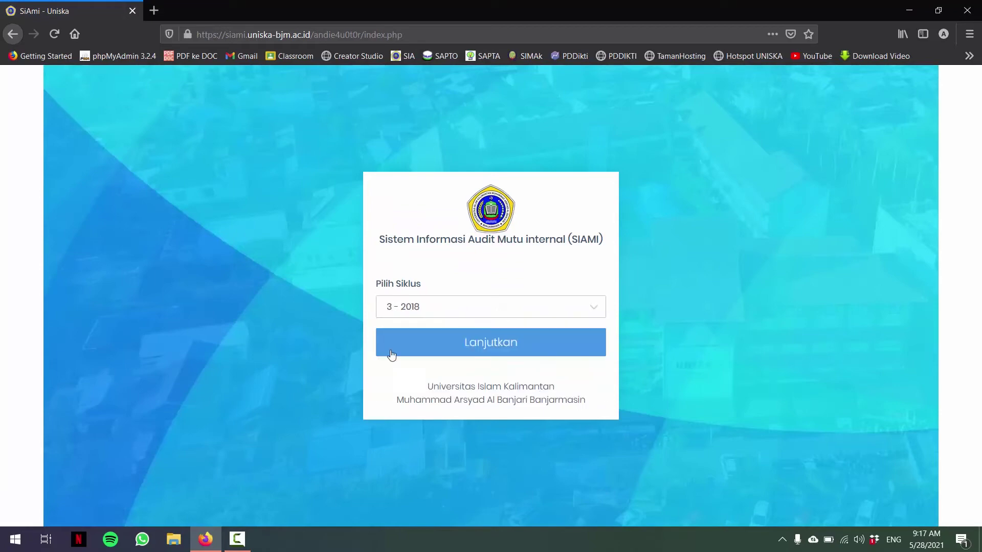
left_click(501, 344)
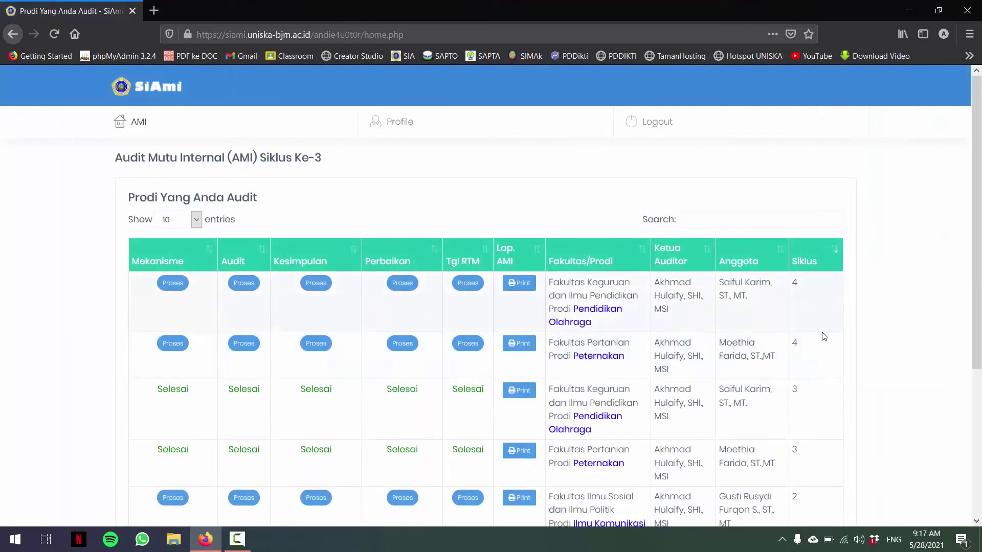
scroll(639, 363, "down", 2)
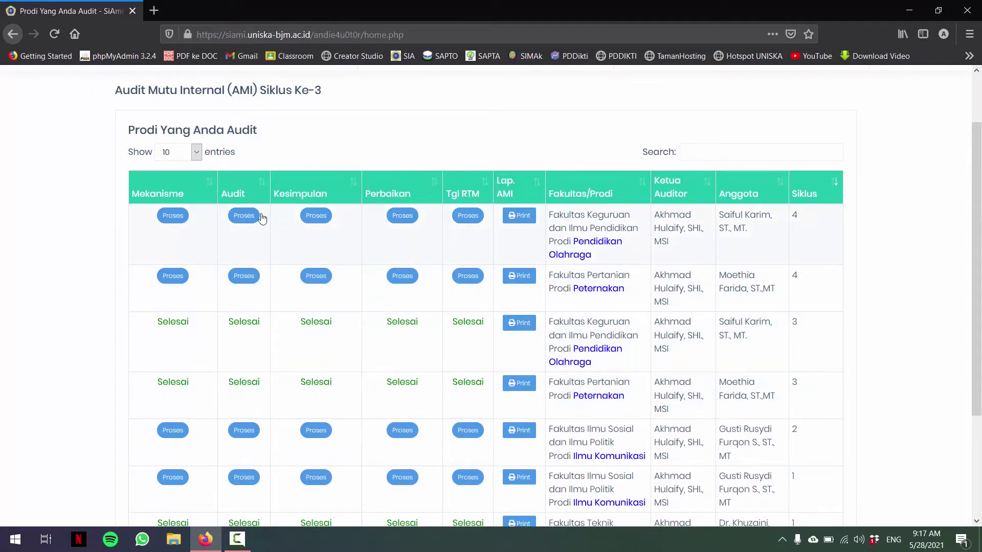
scroll(357, 355, "up", 2)
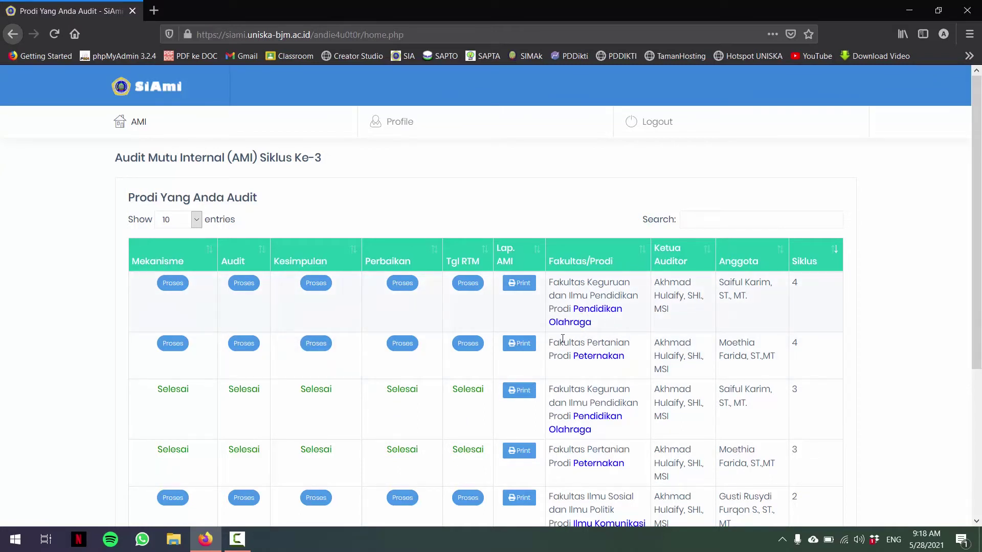
Try answering Ya for the Kaprodi, staf dosen and karyawan meetings in the cycle 4 Pendidikan Olahraga mechanism form, without saving.
left_click(173, 284)
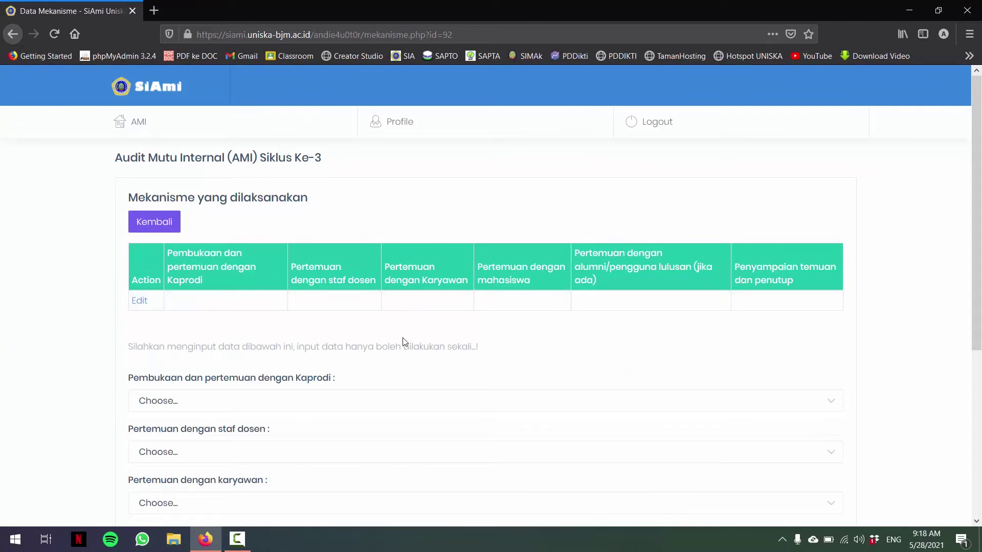
scroll(400, 342, "down", 3)
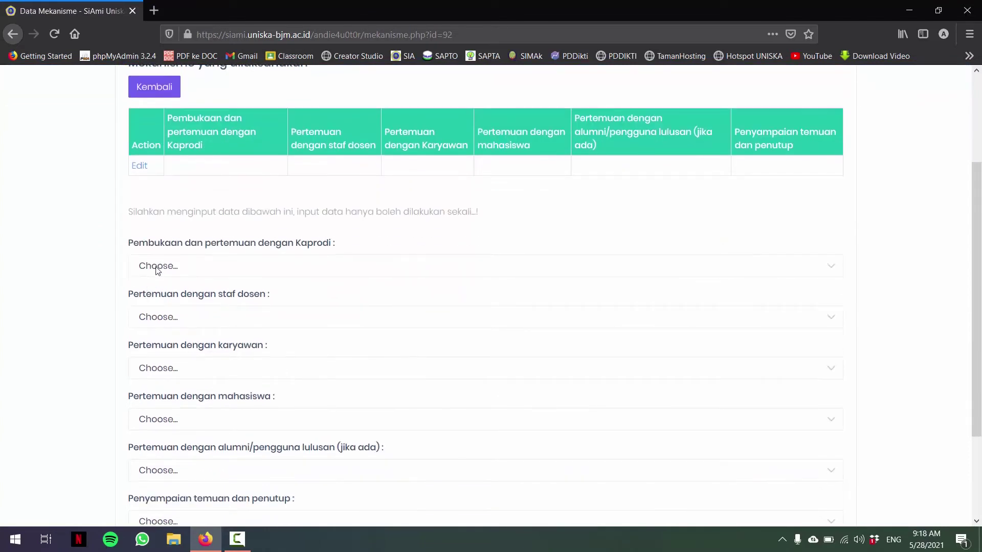
left_click(157, 266)
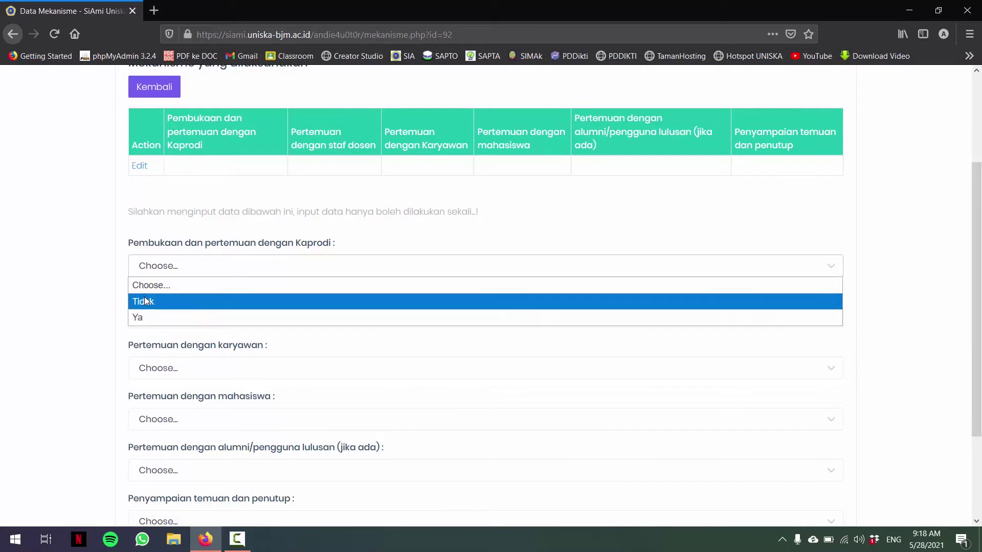
left_click(136, 317)
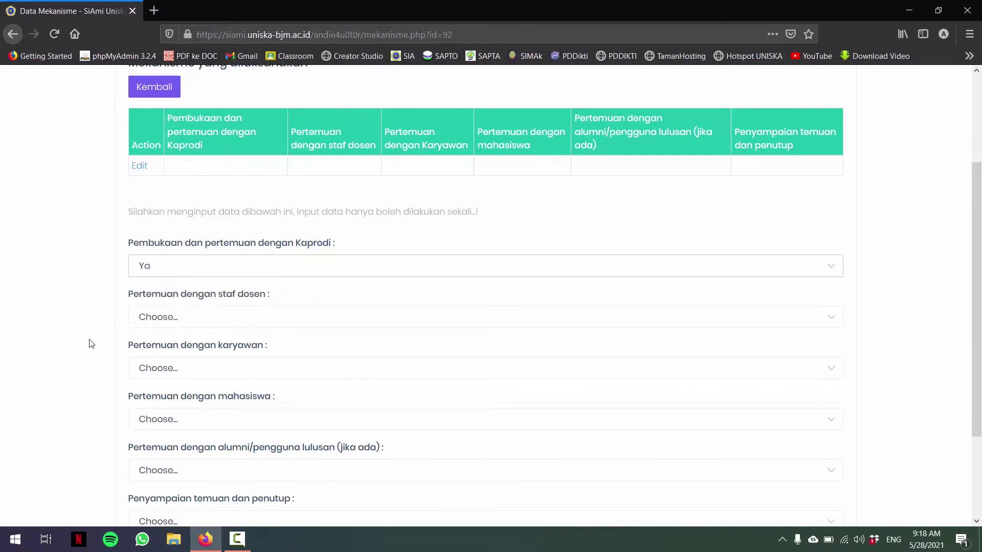
left_click(159, 318)
left_click(147, 367)
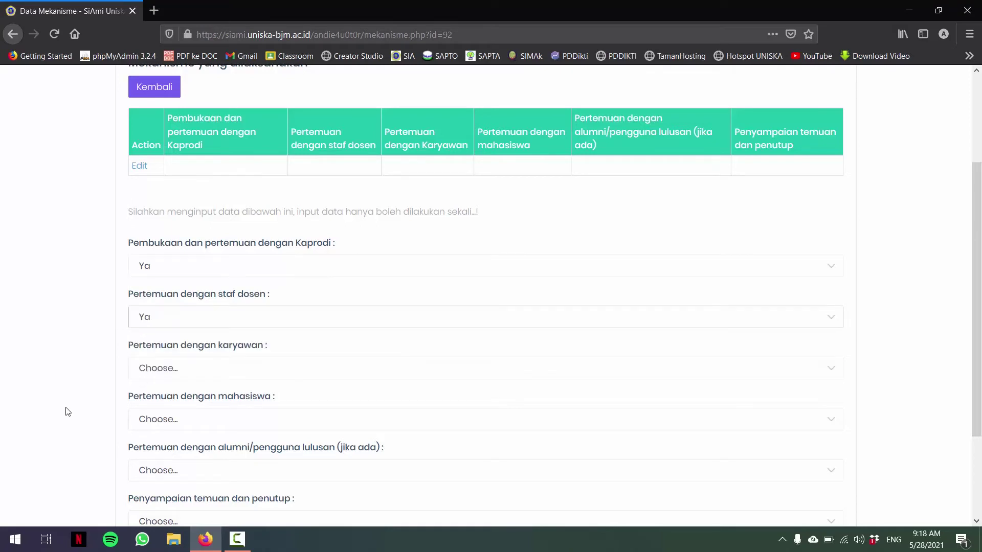
left_click(165, 368)
left_click(130, 418)
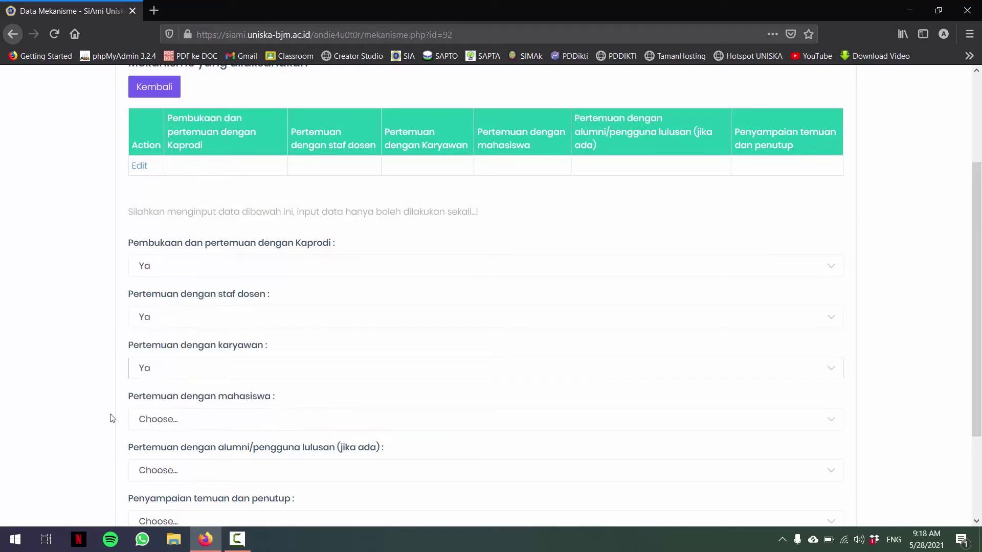
scroll(167, 385, "down", 3)
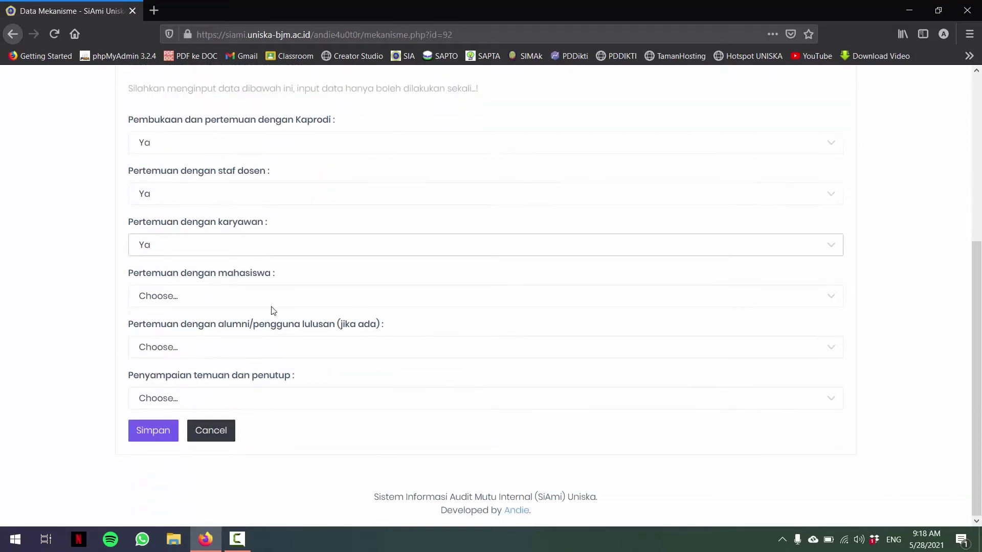
left_click(214, 433)
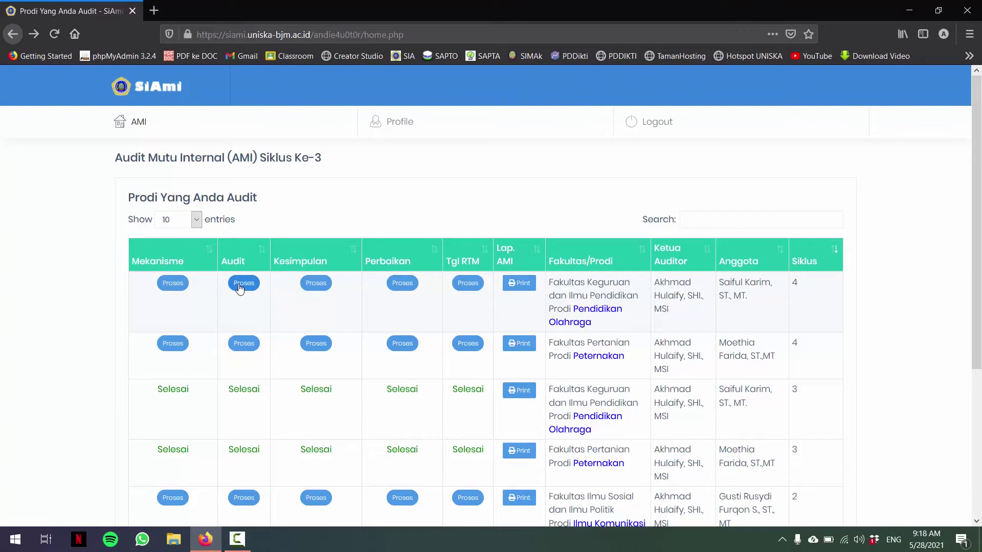
Start a new audit finding for cycle 4 Pendidikan Olahraga with Butir Standar 1.1 (Perumusan Visi Misi Tujuan dan Sasaran) and Temuan KTS Minor.
left_click(241, 284)
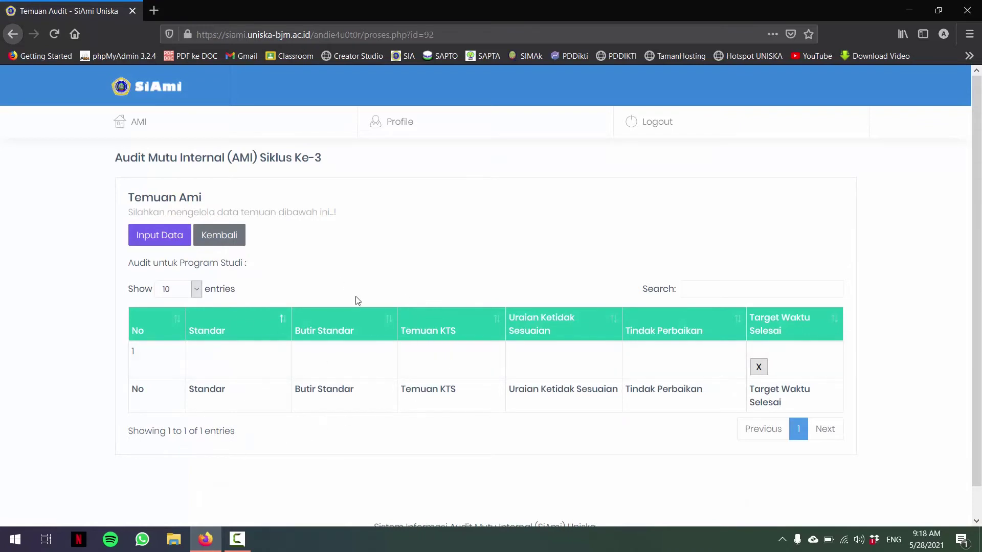
left_click(156, 246)
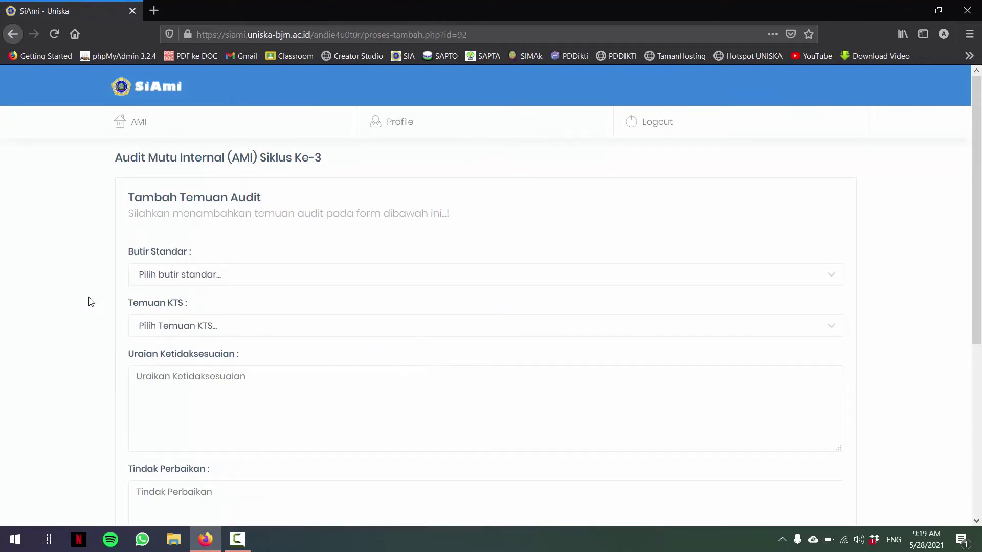
left_click(177, 276)
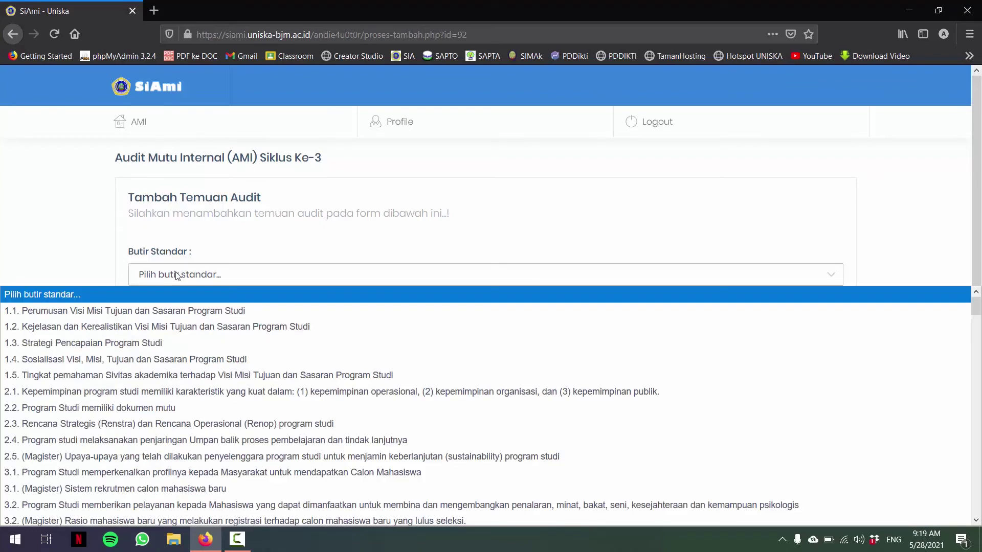
left_click(147, 312)
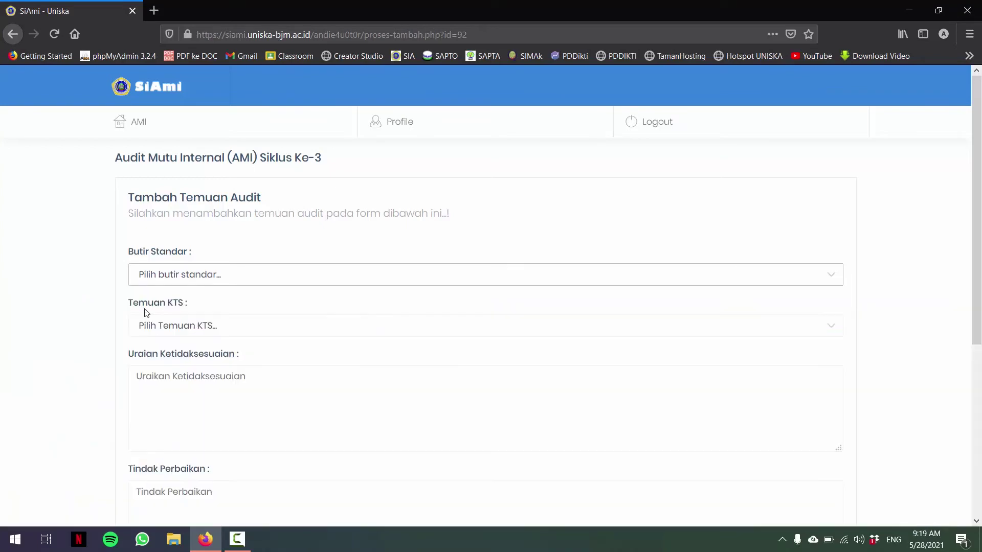
left_click(207, 333)
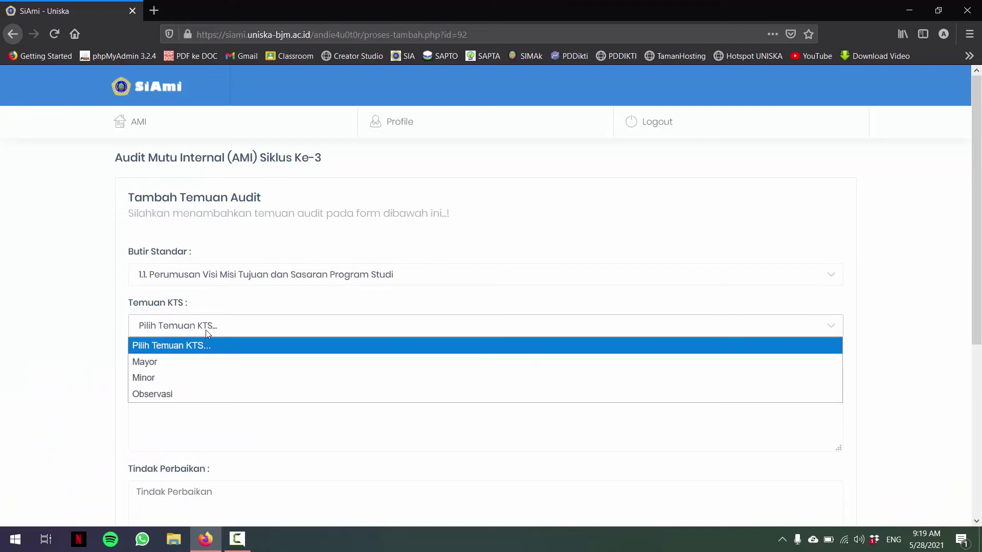
left_click(173, 378)
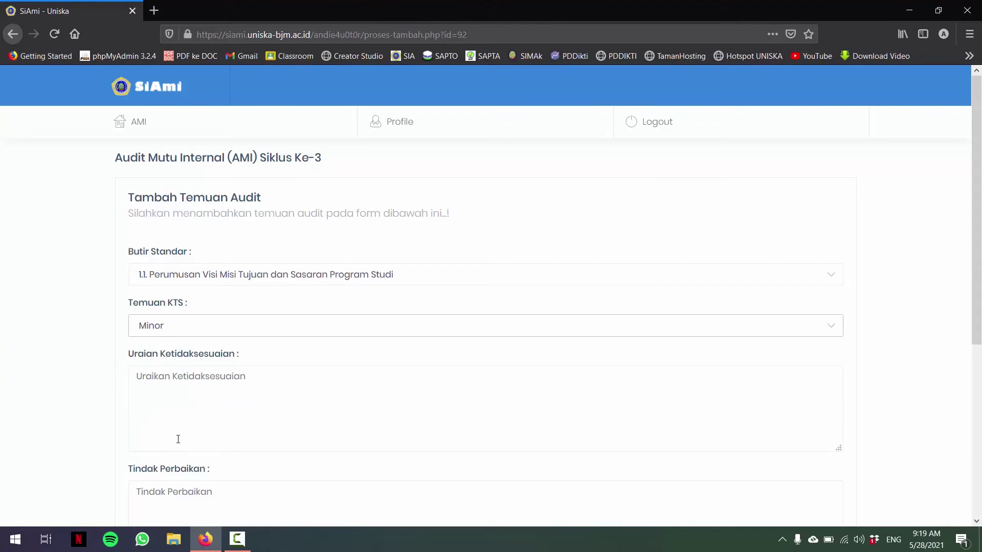
Look over the Uraian Ketidaksesuaian, Tindak Perbaikan and Target Waktu Selesai fields of the new finding, then leave the form without saving.
scroll(176, 438, "down", 3)
left_click(201, 274)
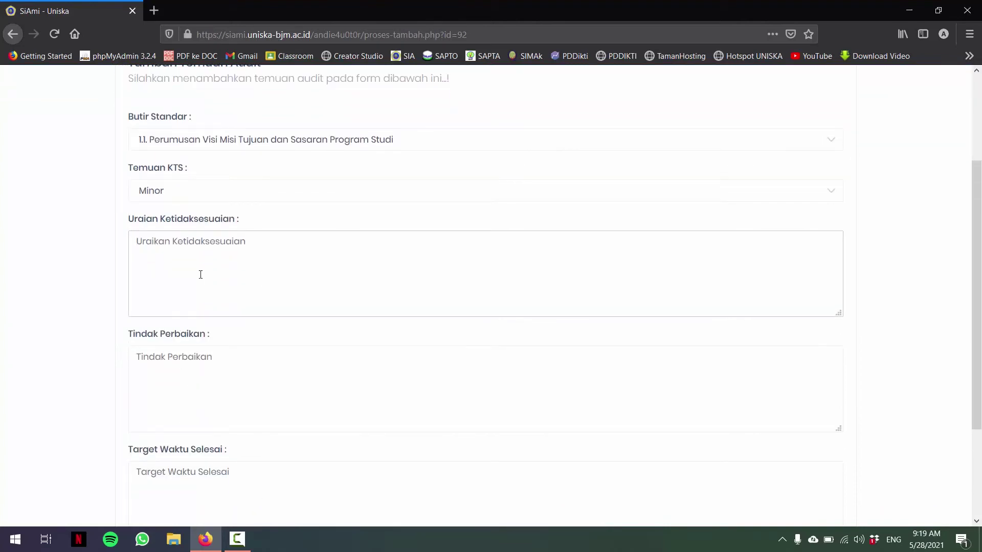
left_click(184, 397)
left_click(195, 493)
scroll(197, 490, "down", 3)
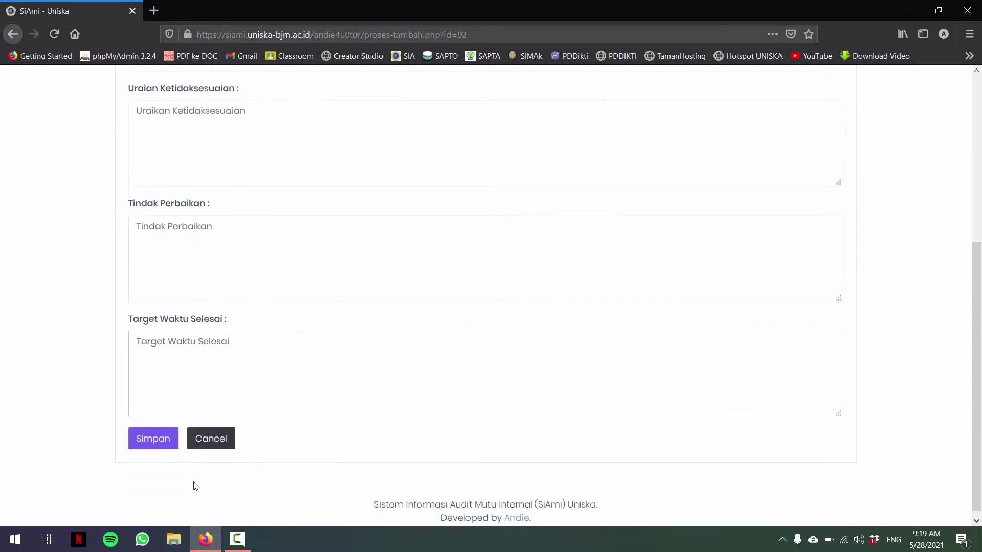
scroll(214, 353, "up", 2)
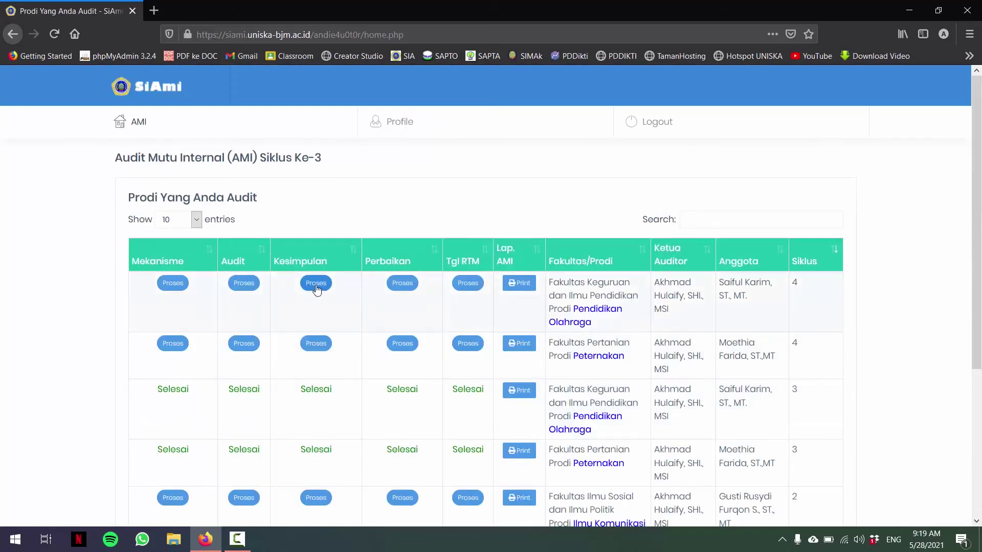
View the Kesimpulan audit form for cycle 4 Pendidikan Olahraga, including its Jika lainnya field, and cancel it without saving.
left_click(316, 288)
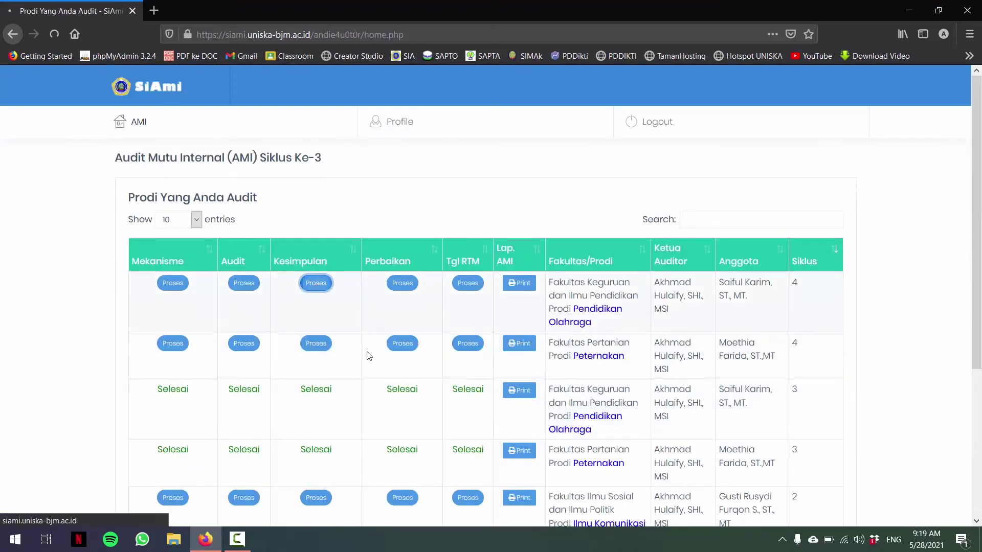
scroll(394, 416, "down", 3)
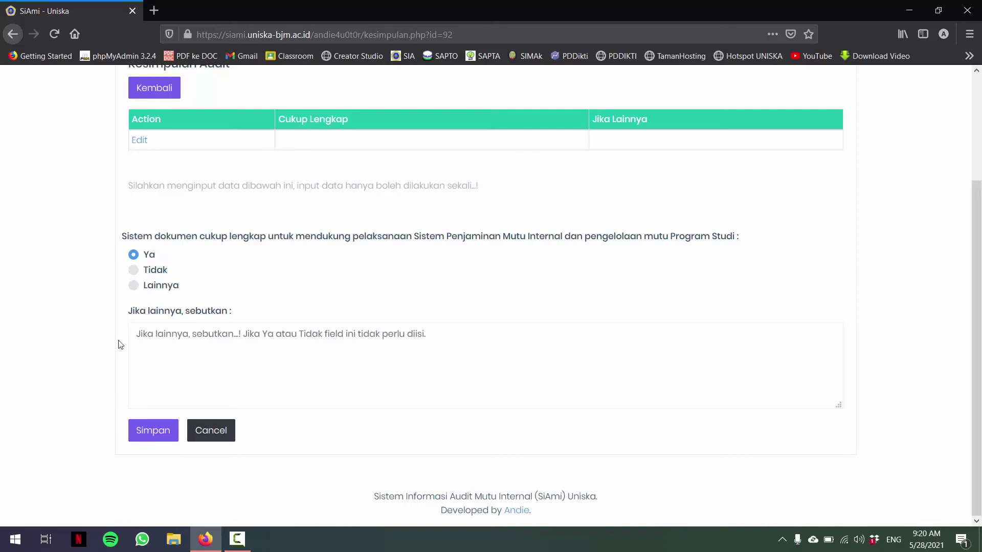
left_click(179, 360)
left_click(209, 428)
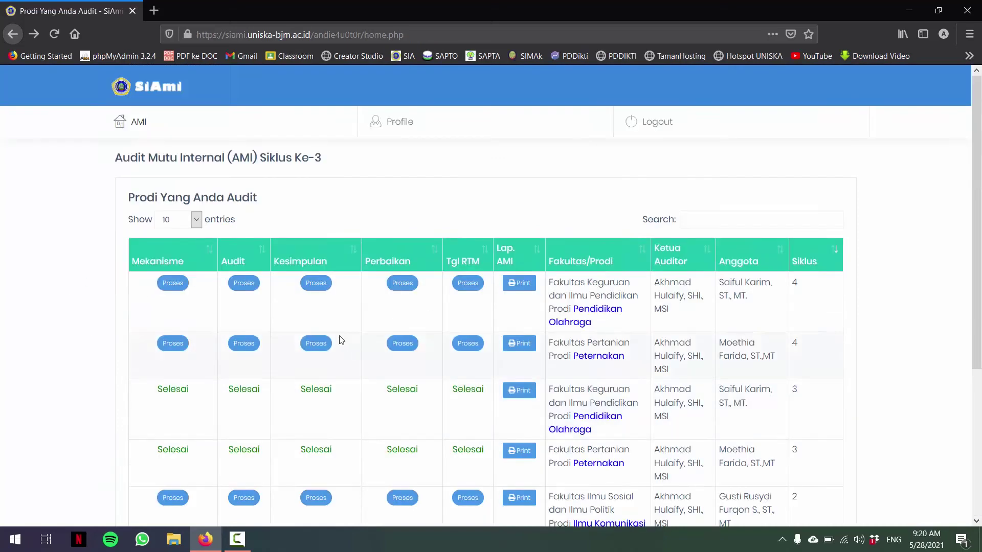
Review the Perbaikan page for cycle 4 Pendidikan Olahraga, covering both findings tables, and return to the study program list.
left_click(402, 285)
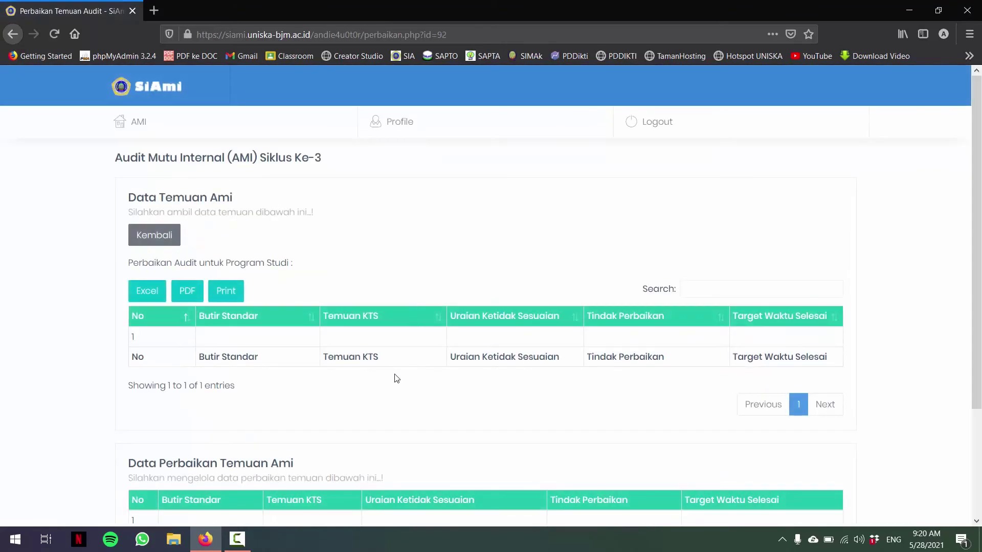
scroll(397, 379, "down", 5)
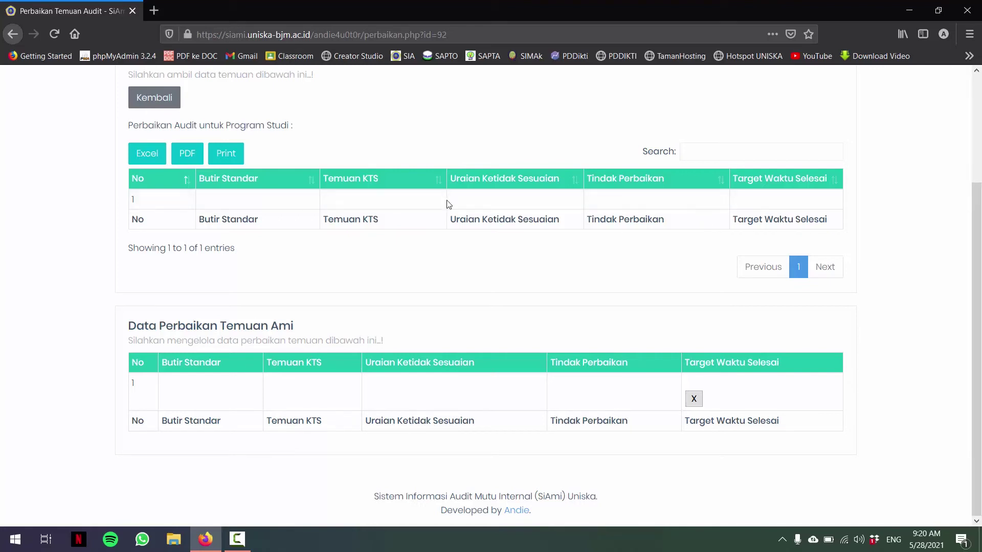
left_click(139, 106)
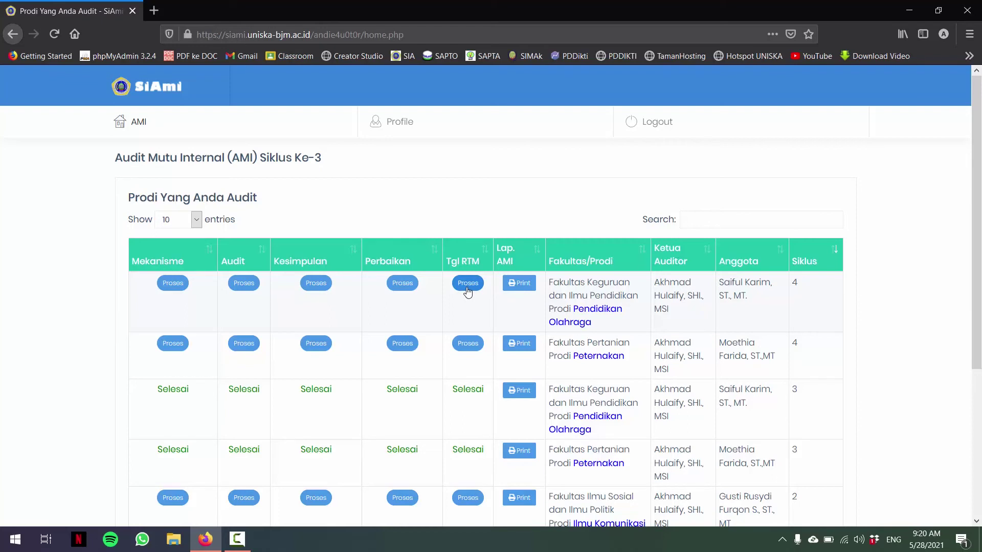
View the Tanggal RTM date picker for cycle 4 Pendidikan Olahraga and cancel the form without choosing a date.
left_click(467, 284)
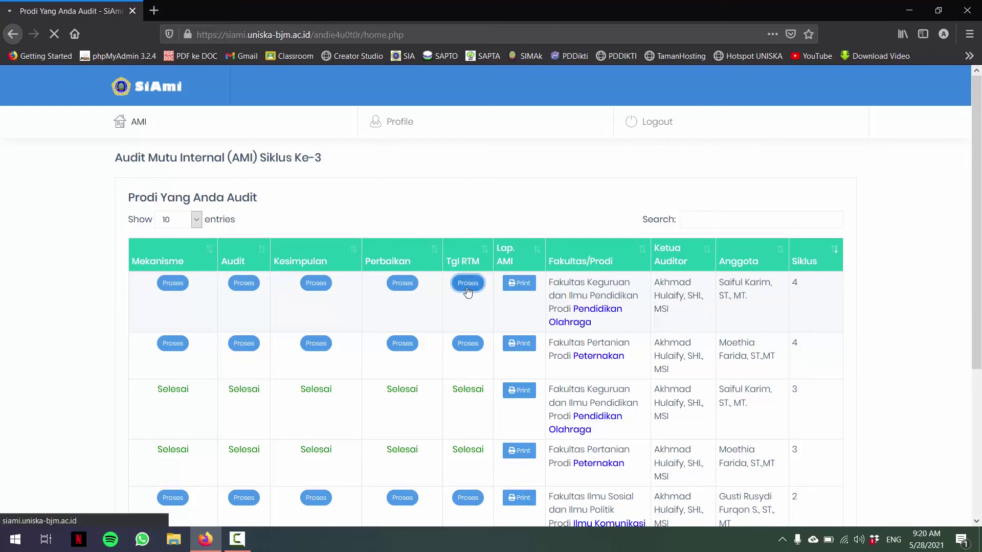
left_click(160, 263)
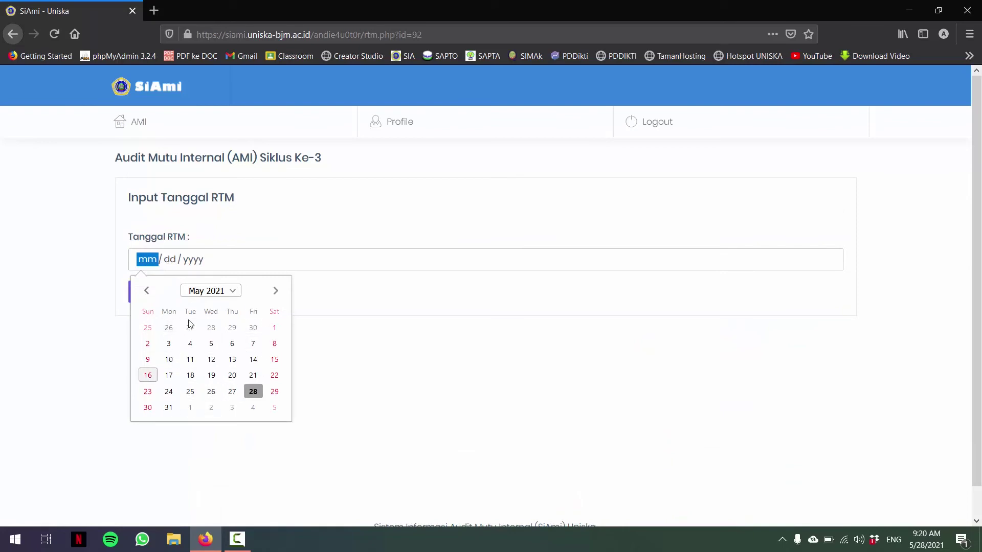
left_click(423, 389)
left_click(202, 295)
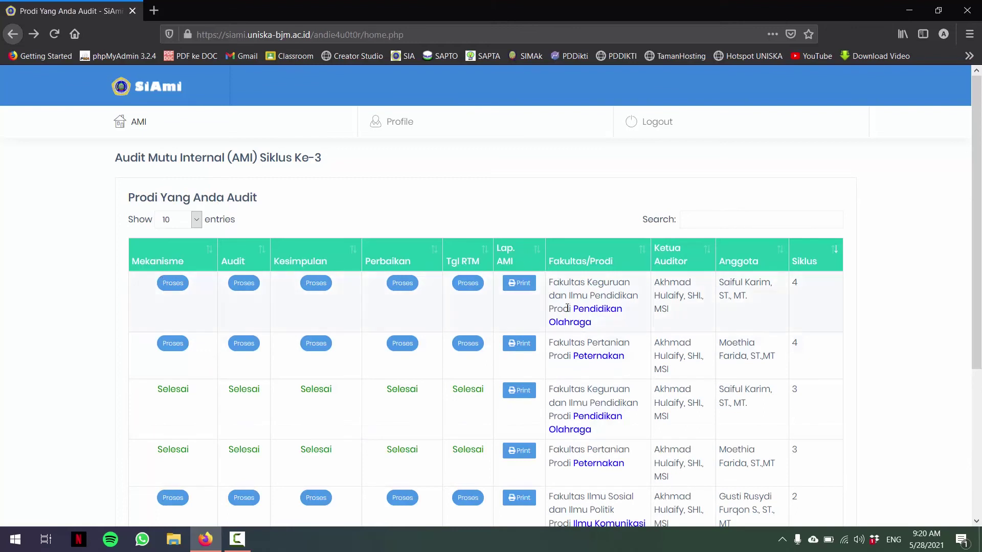
Open the cycle 3 Pendidikan Olahraga AMI report and narrow the browser window to the width of the report cover.
scroll(496, 368, "down", 2)
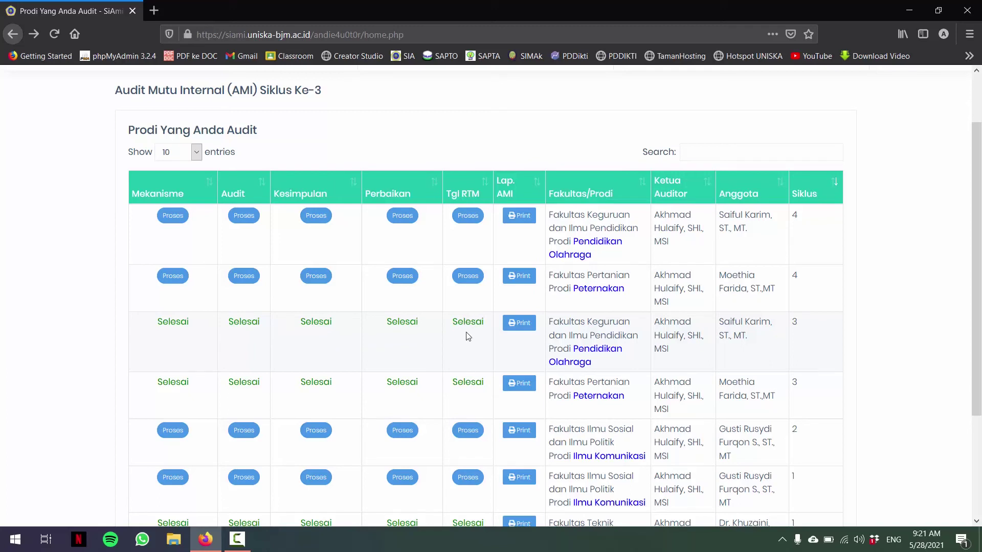
left_click(518, 327)
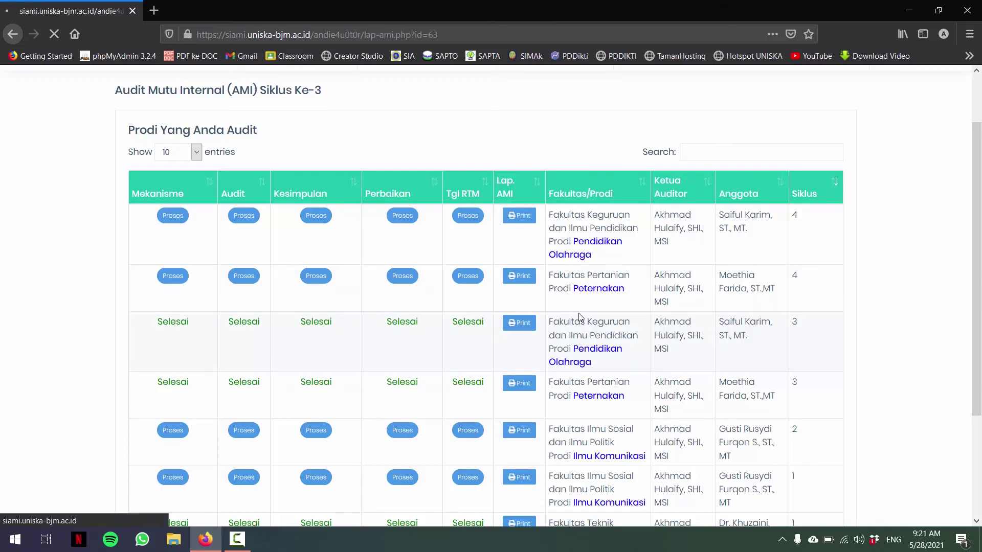
left_click(938, 10)
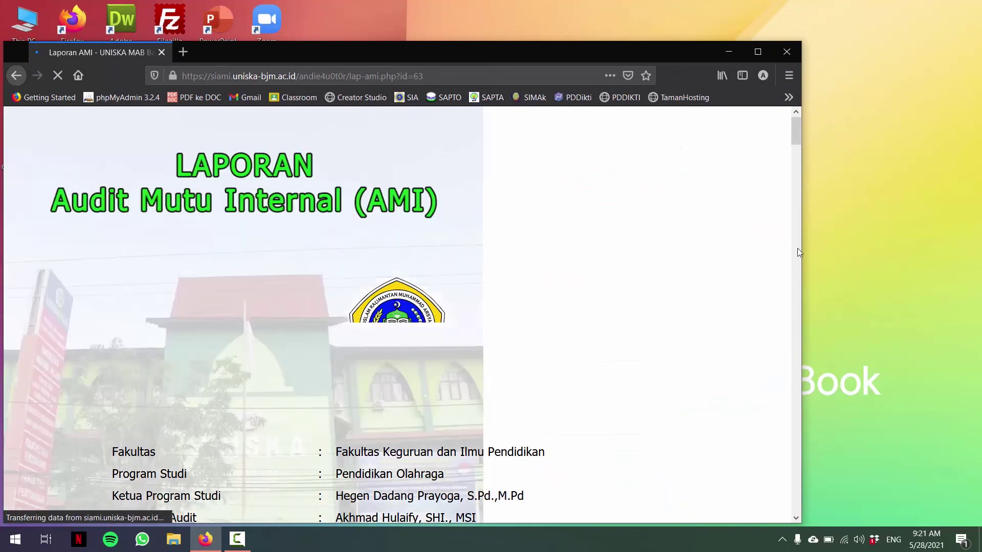
left_click_drag(801, 251, 489, 312)
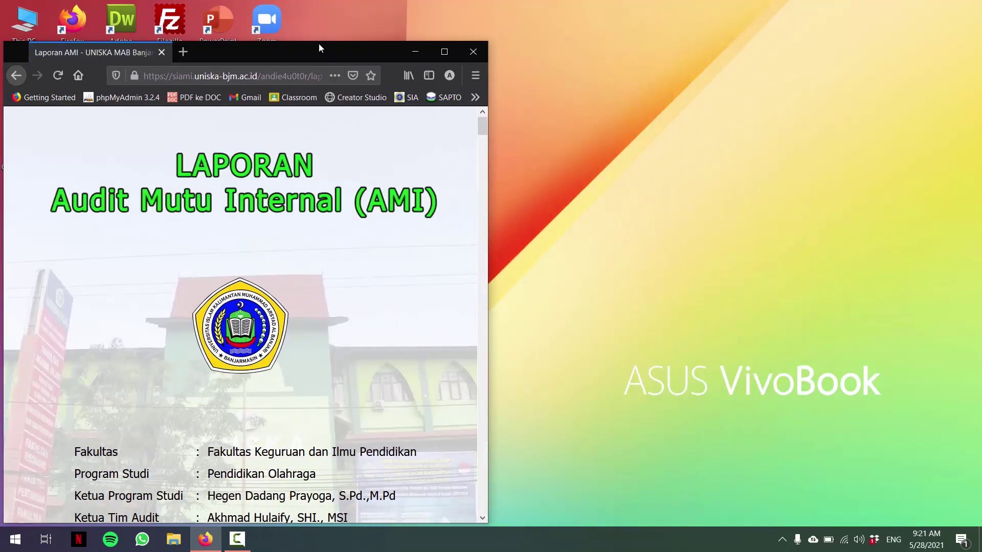
left_click_drag(319, 42, 320, 6)
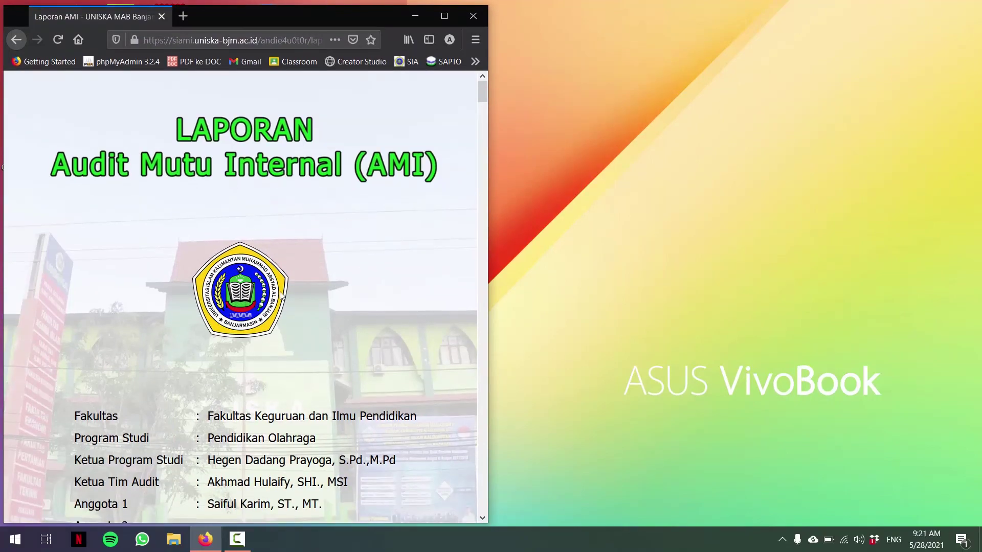
Read through the AMI report from the auditor identity and findings tables to the Kesimpulan Audit section.
scroll(280, 296, "down", 4)
scroll(280, 296, "down", 20)
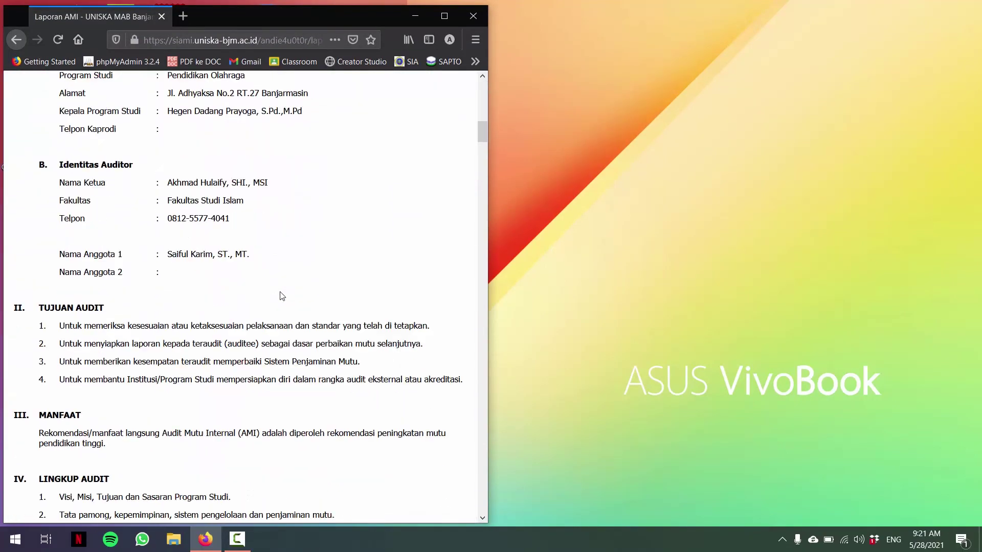
scroll(283, 297, "down", 3)
scroll(280, 303, "down", 20)
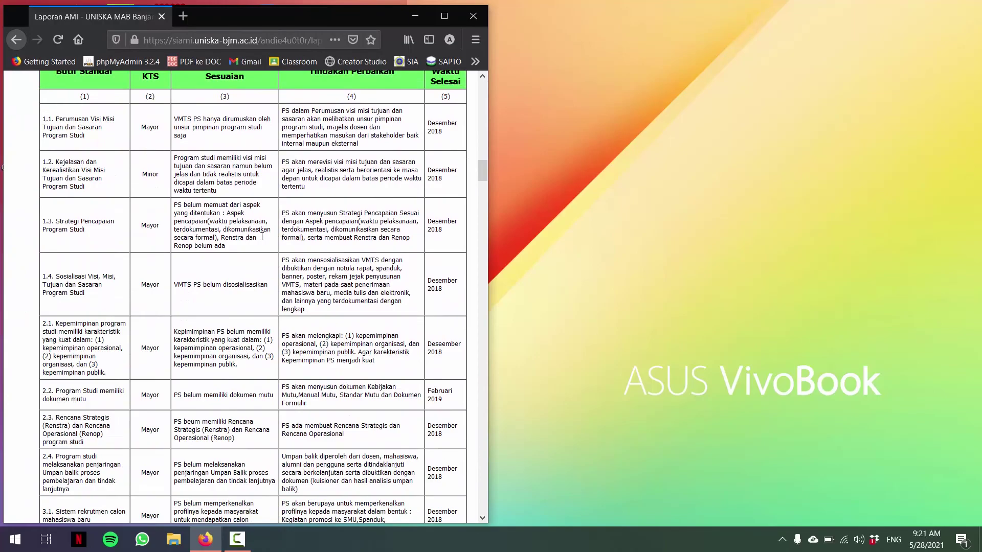
scroll(250, 307, "down", 15)
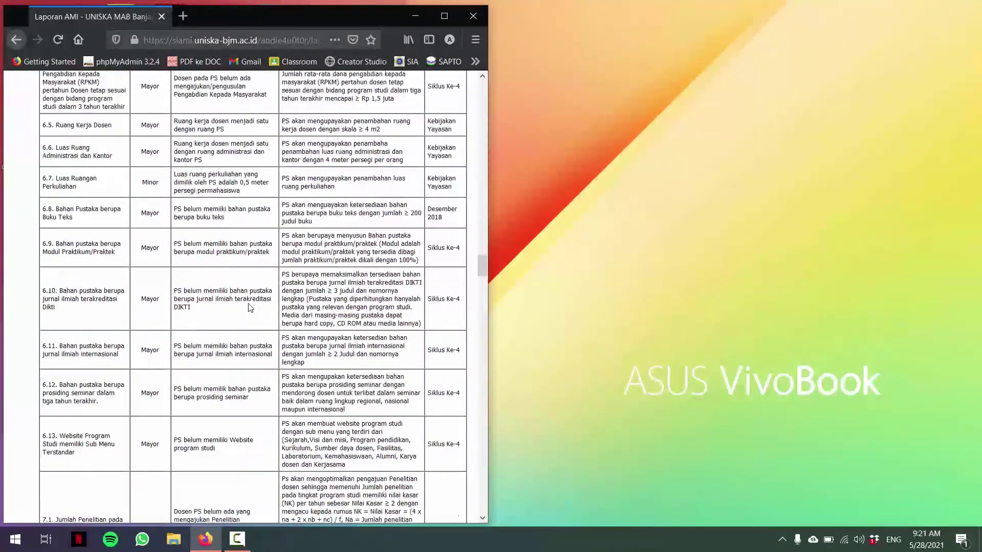
scroll(250, 308, "down", 15)
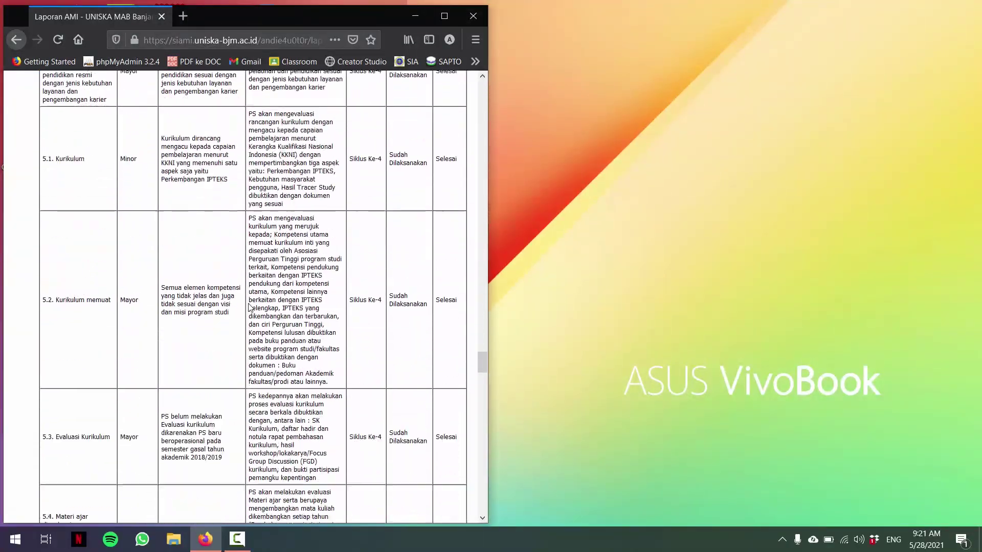
scroll(250, 307, "down", 10)
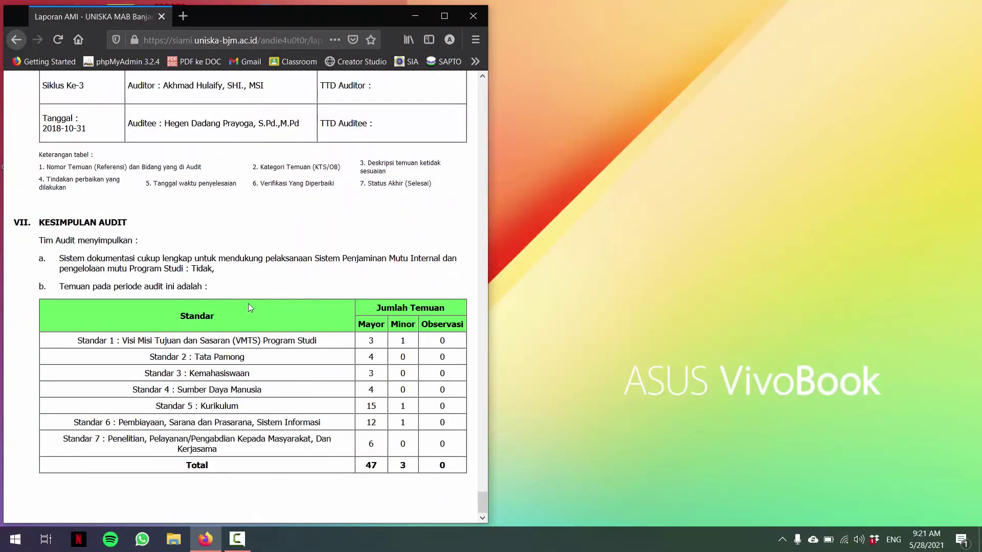
Preview the AMI report for printing in a maximized browser window, then cancel the print.
key("ctrl+p")
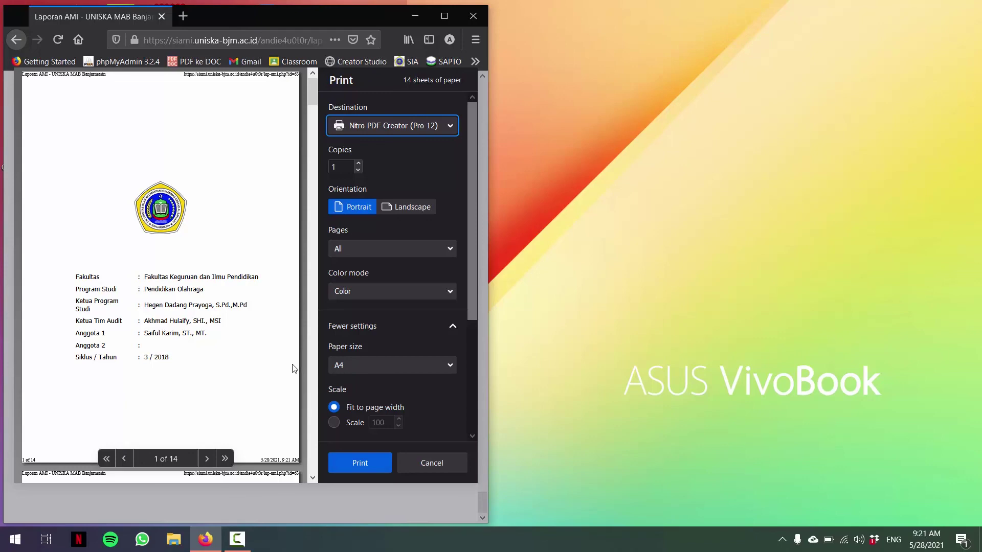
left_click(443, 15)
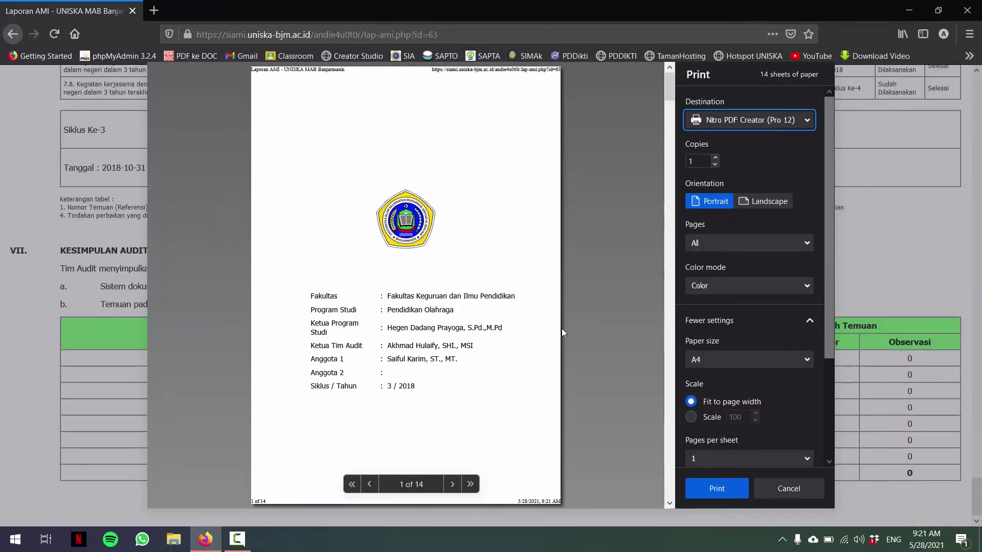
left_click(788, 488)
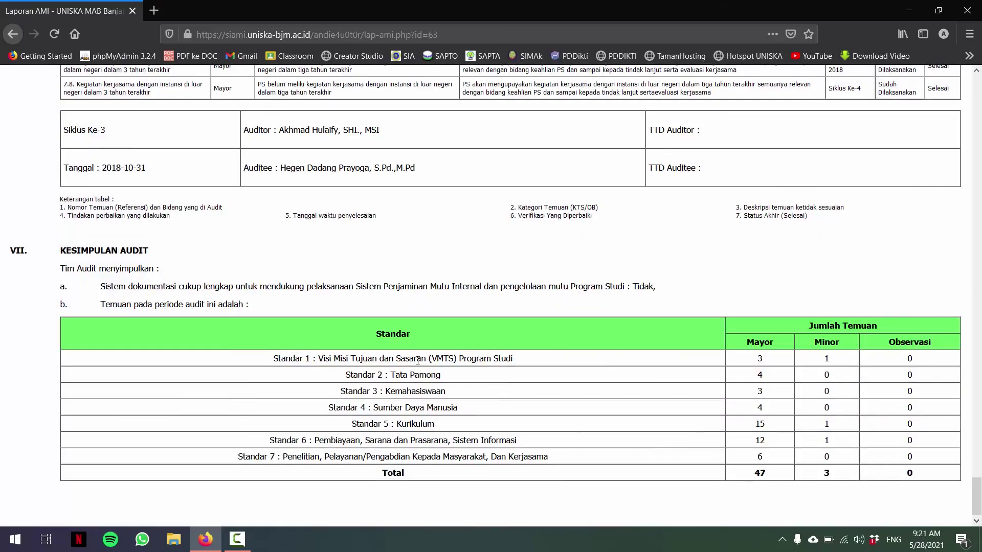
Look back through the full-width AMI report up to its cover and return to the list of audited study programs.
scroll(497, 403, "up", 10)
scroll(418, 367, "up", 20)
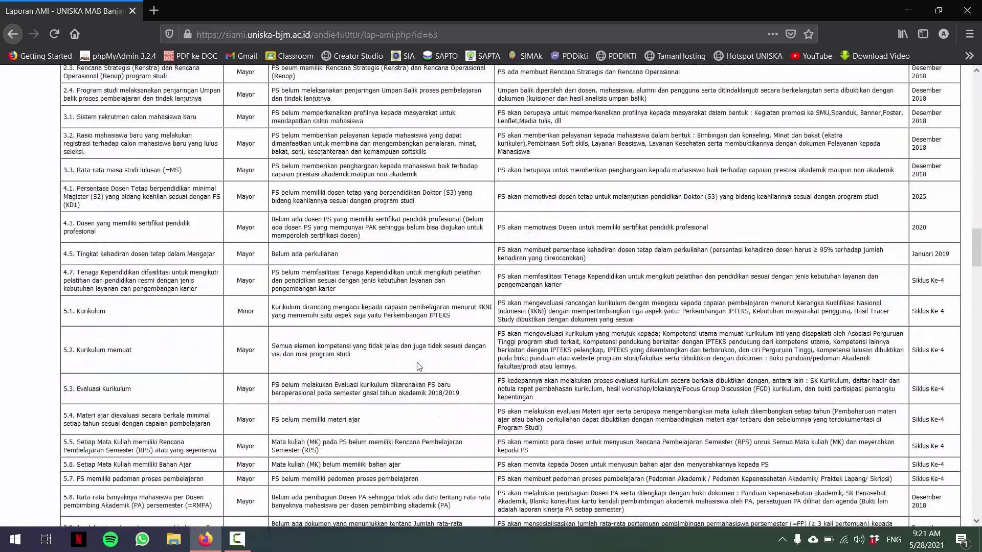
scroll(419, 361, "up", 3)
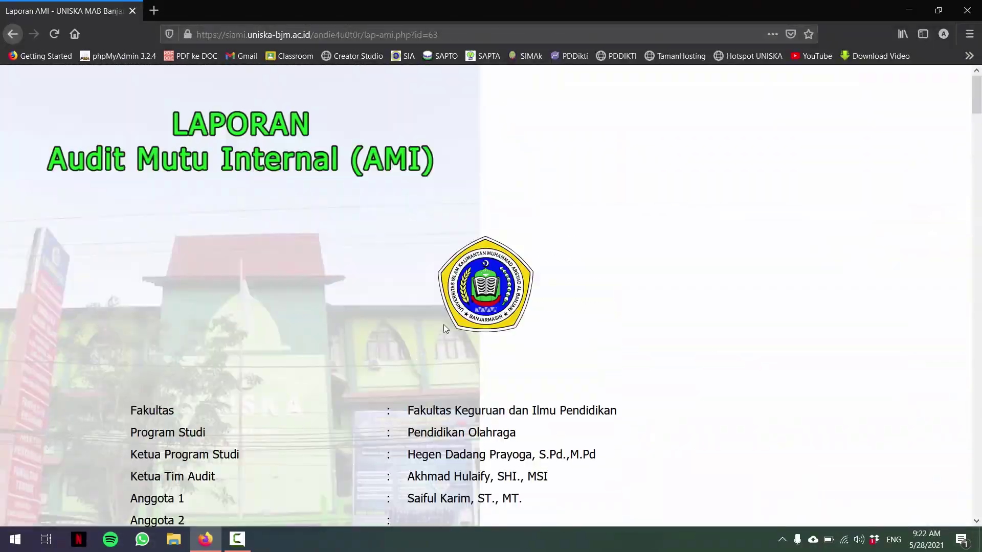
left_click(12, 34)
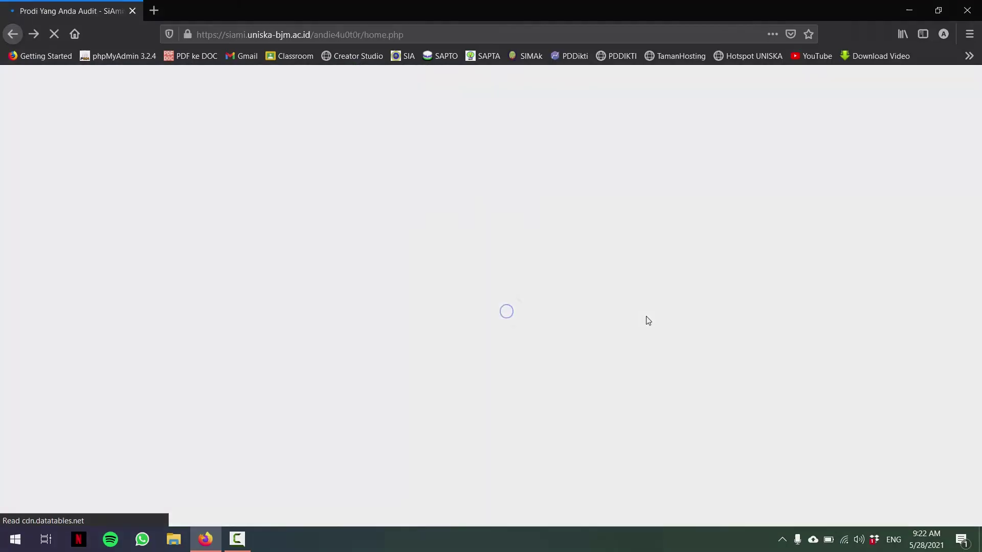